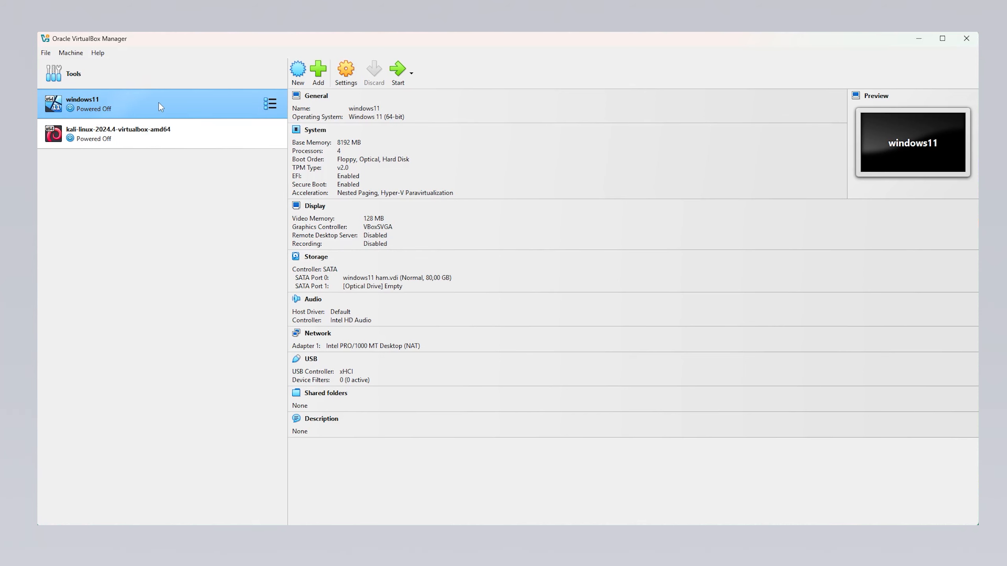
# Open the settings of the windows11 virtual machine to view them, and close them without changes.
pyautogui.rightClick(159, 102)
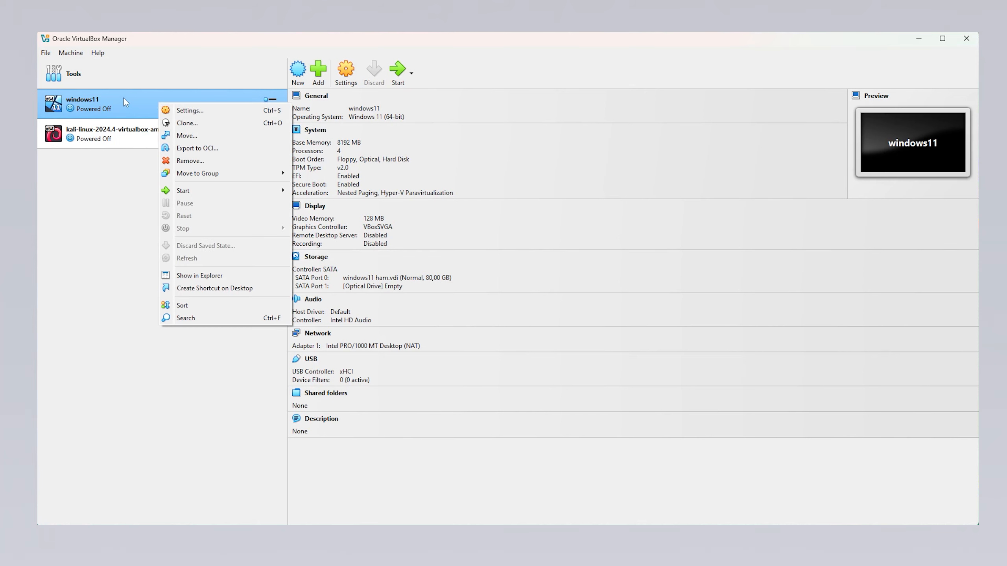
pyautogui.click(72, 55)
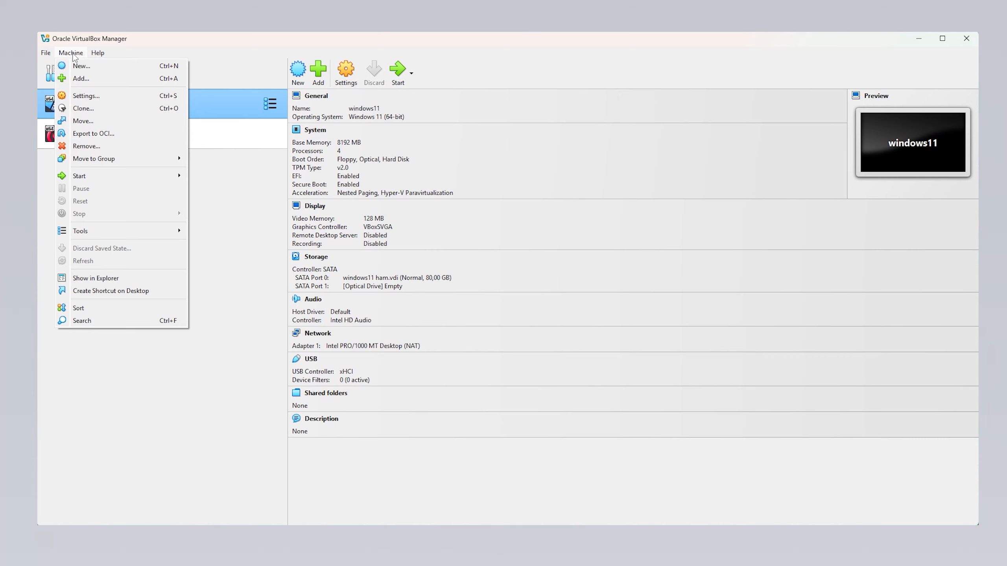
pyautogui.click(192, 104)
pyautogui.rightClick(192, 104)
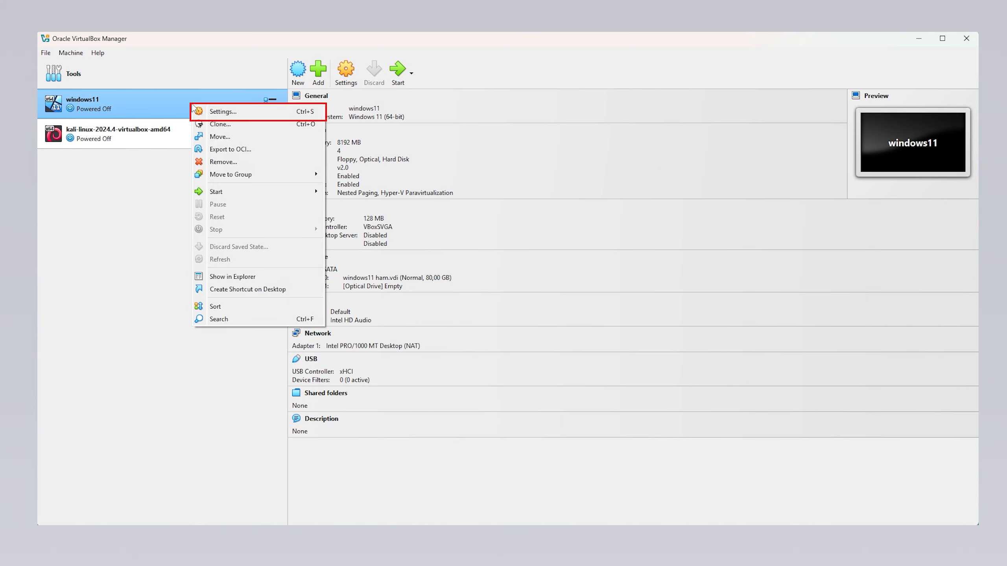
pyautogui.click(210, 110)
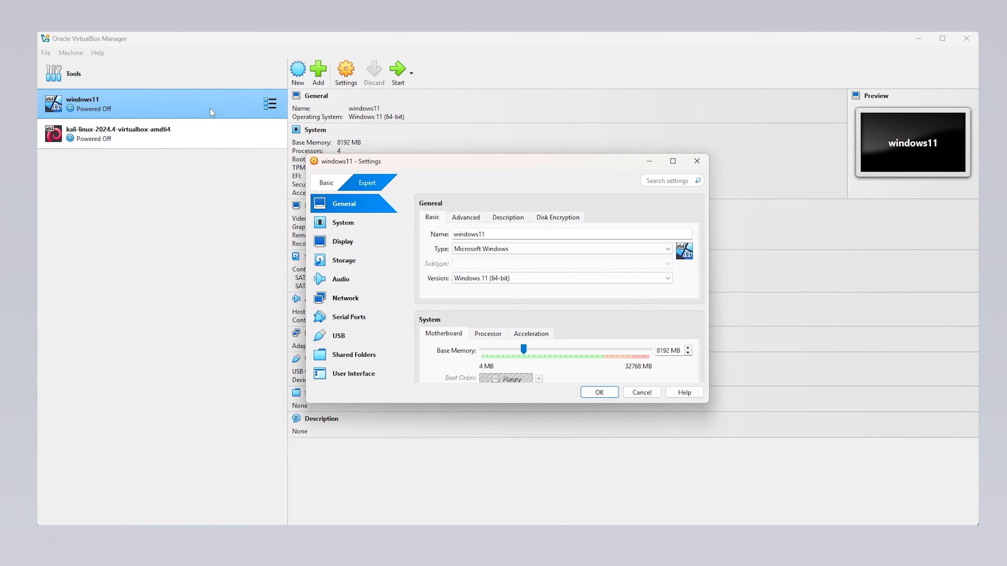
pyautogui.click(697, 160)
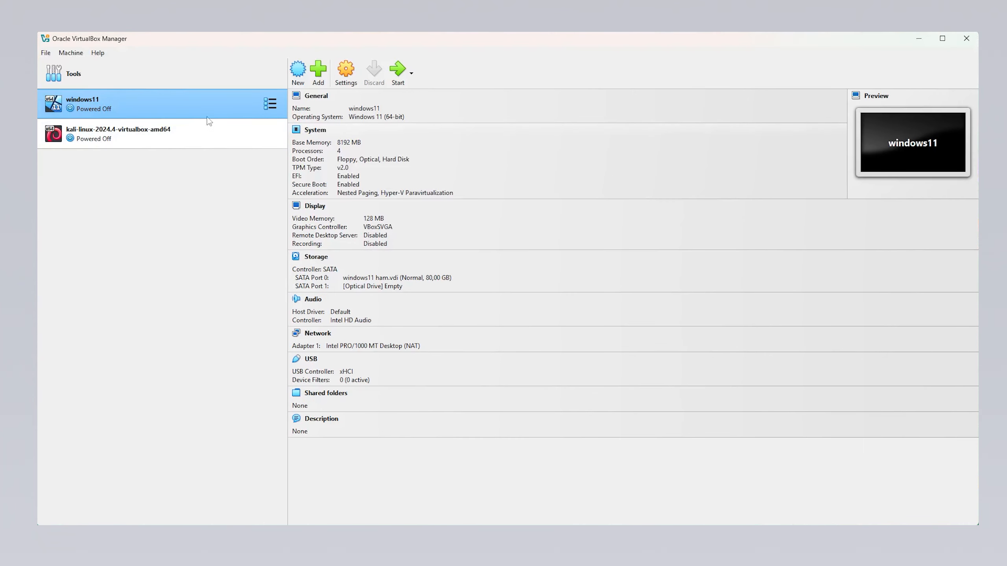
# Create a full clone of windows11 named windows11 Clone, including only NAT network adapter MAC addresses.
pyautogui.rightClick(173, 105)
pyautogui.click(201, 126)
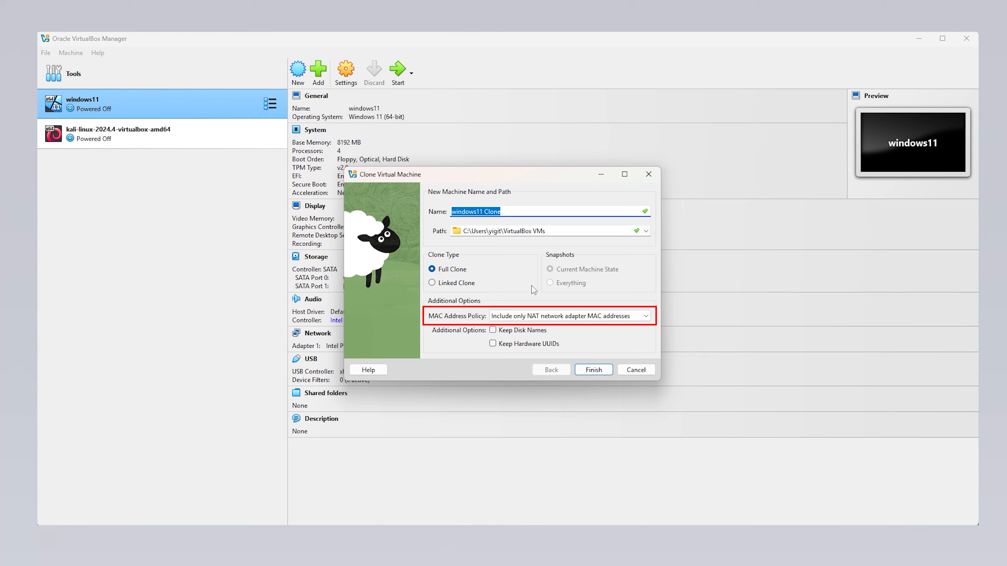
pyautogui.click(533, 317)
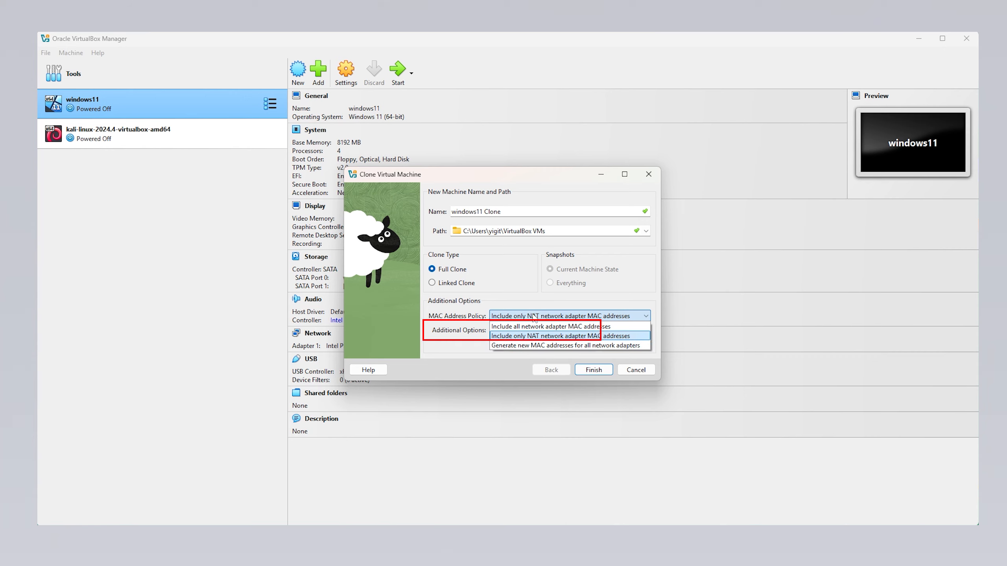
pyautogui.click(534, 317)
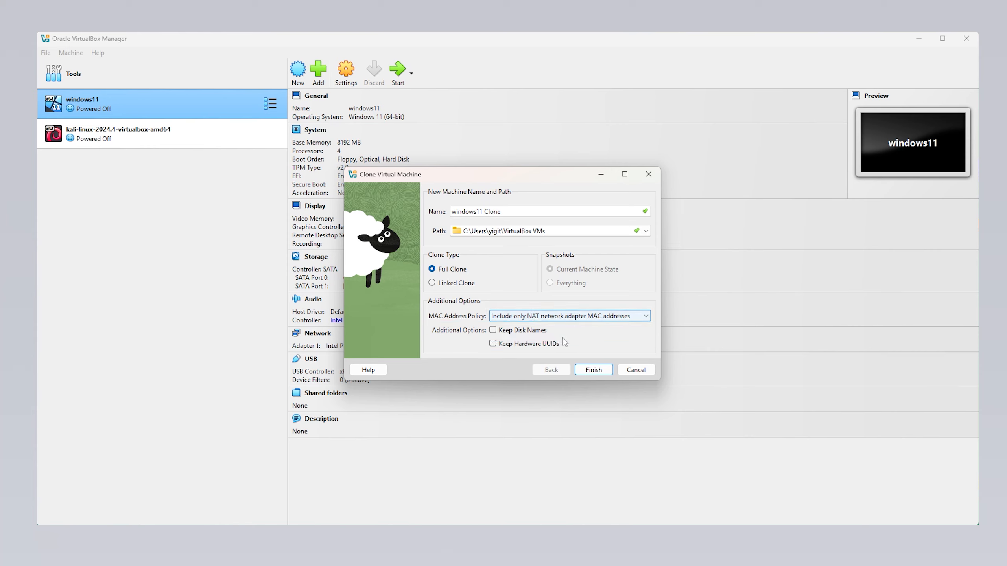
pyautogui.click(593, 372)
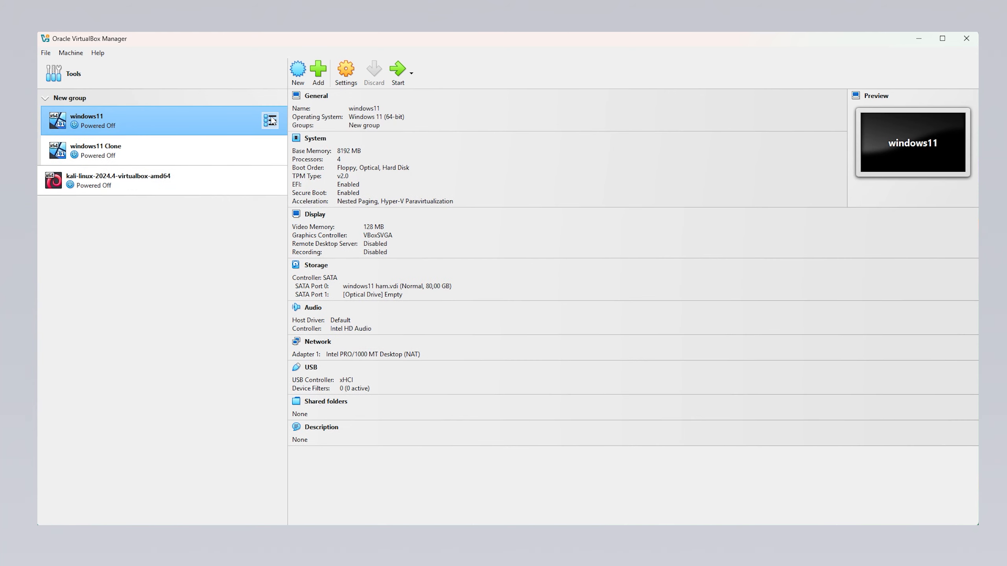
# Open the snapshots of the windows11 virtual machine and take a snapshot named Snapshot 1.
pyautogui.click(273, 121)
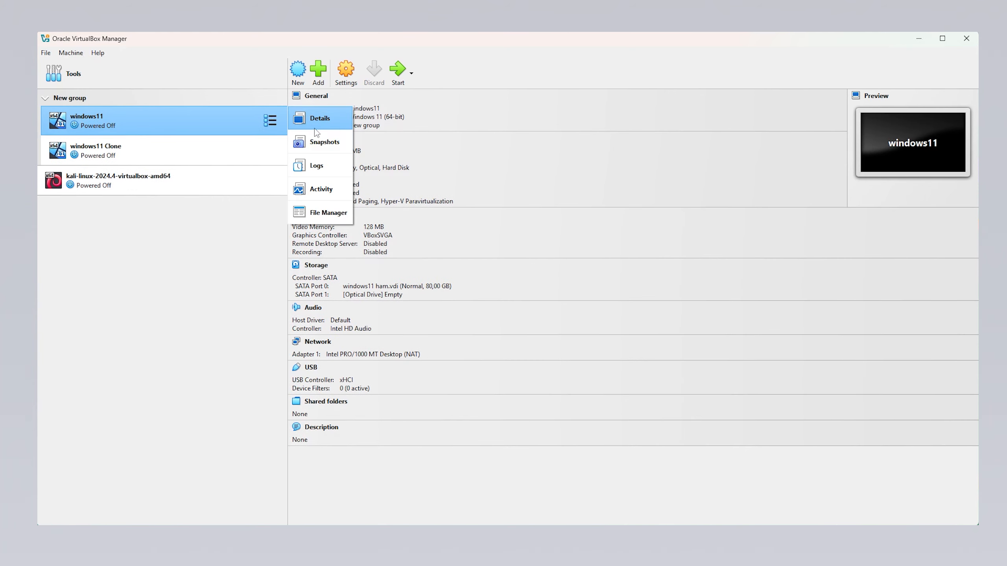
pyautogui.click(326, 142)
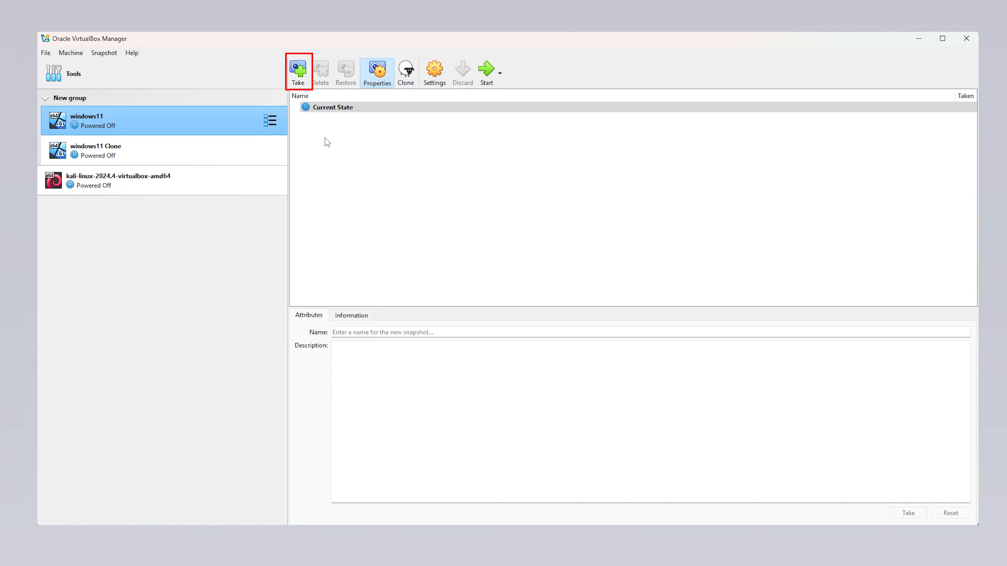
pyautogui.click(302, 79)
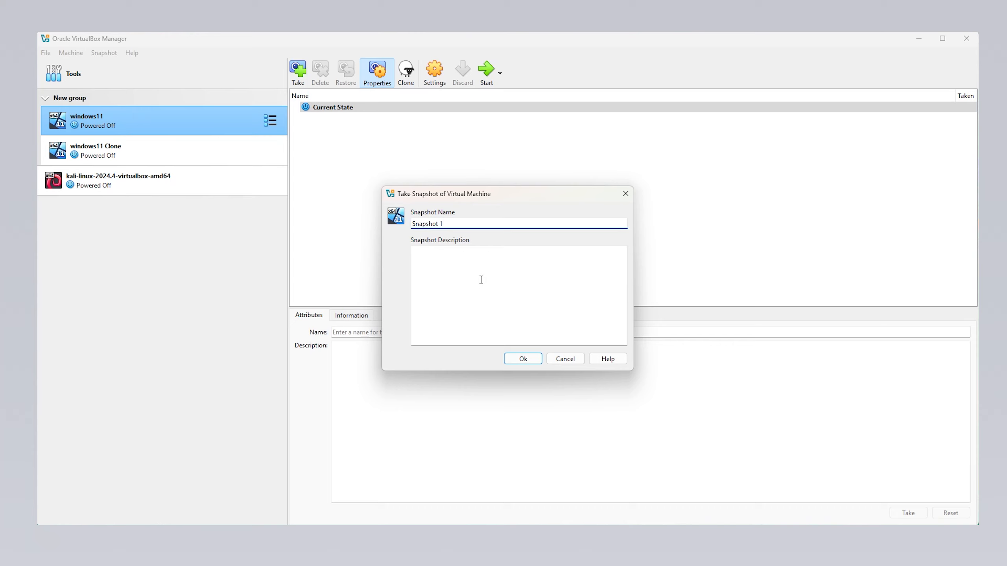
pyautogui.click(523, 359)
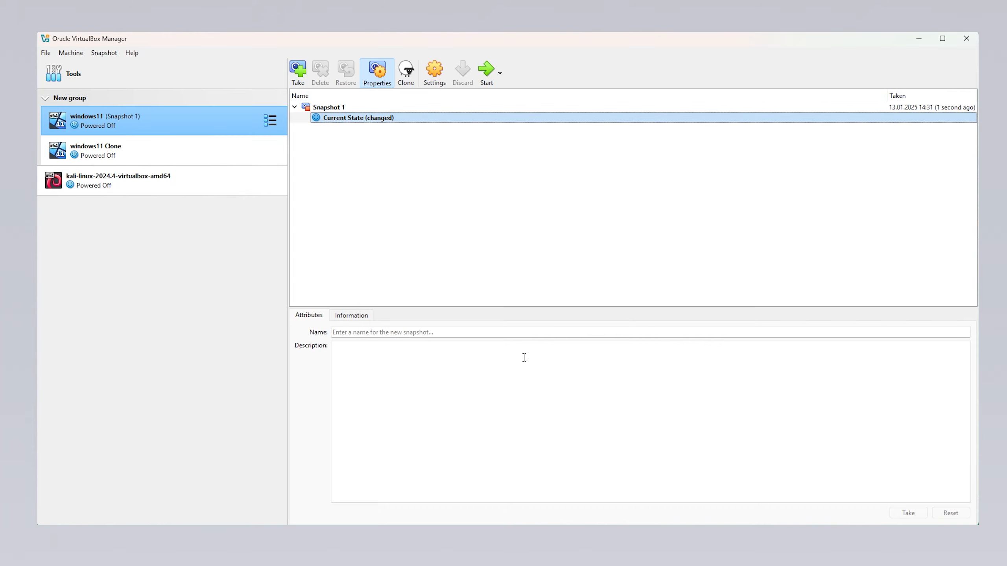
# Delete Snapshot 1 of the windows11 virtual machine.
pyautogui.click(331, 110)
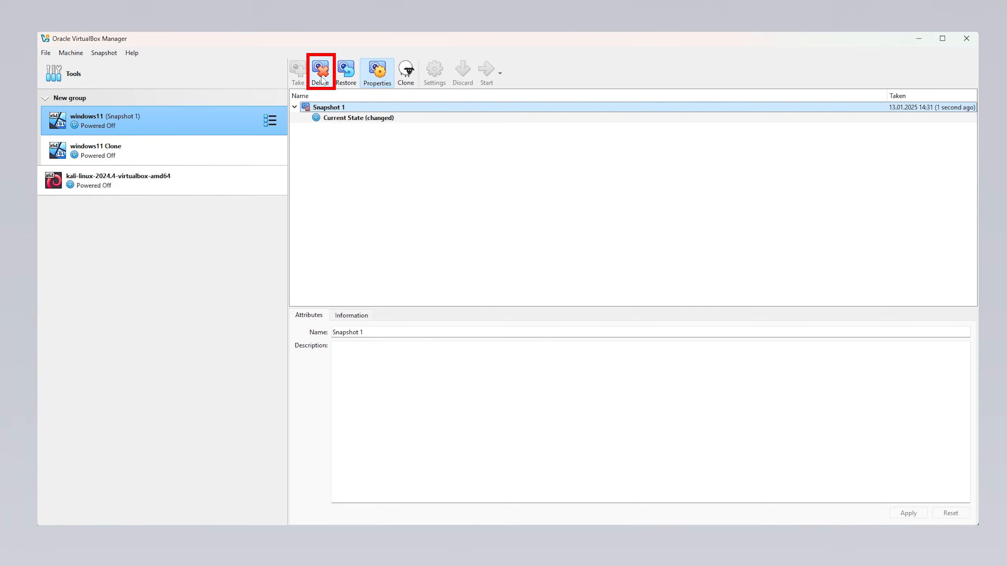
pyautogui.click(321, 79)
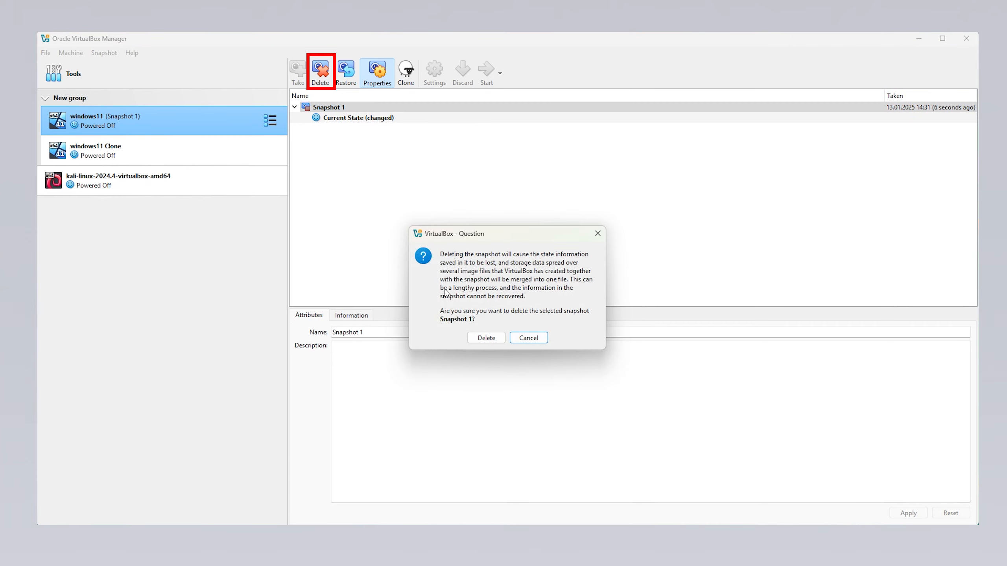
pyautogui.click(486, 337)
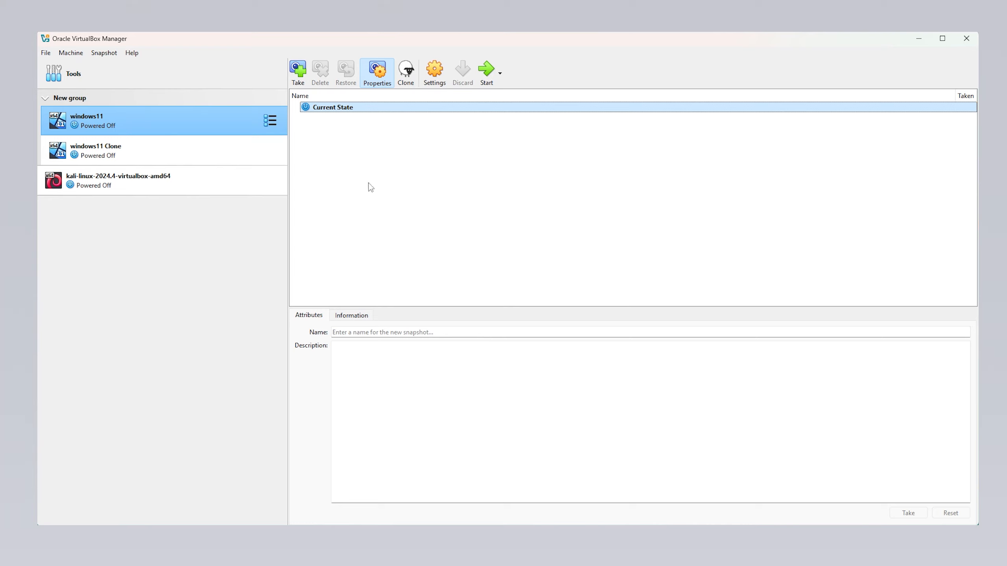
# Take another snapshot of windows11 named Snapshot 1 and restore the machine to it.
pyautogui.click(300, 83)
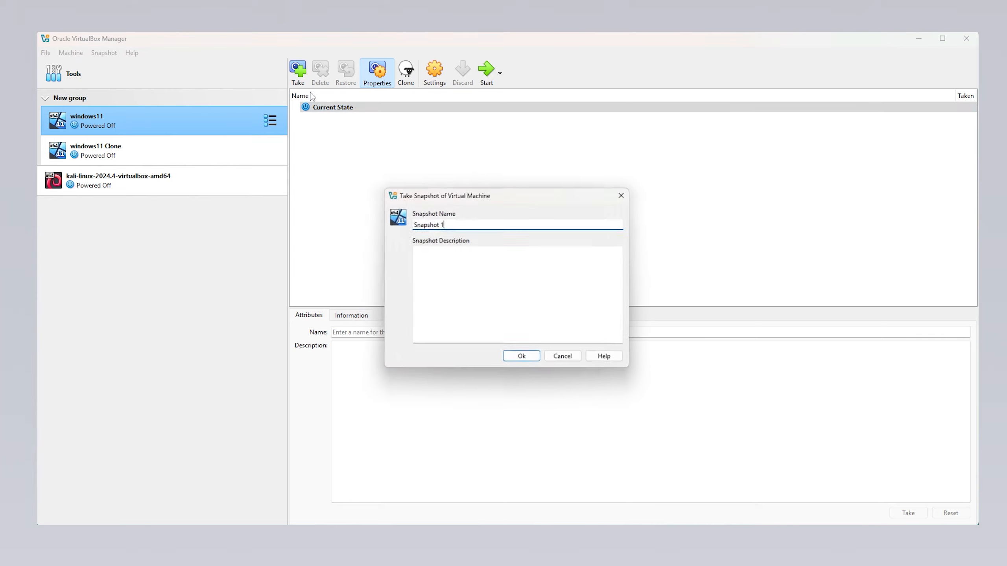
pyautogui.click(520, 356)
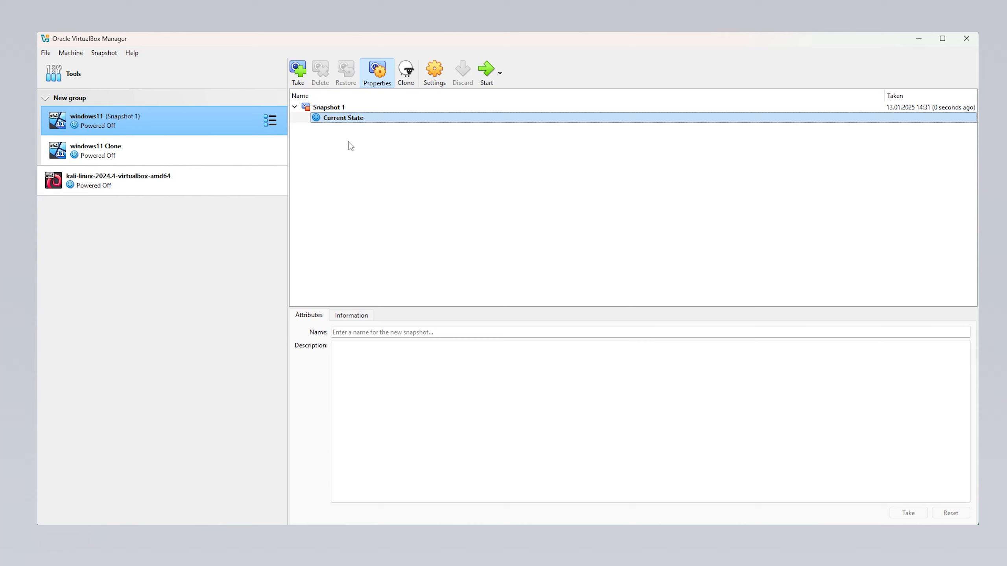
pyautogui.click(331, 107)
pyautogui.click(346, 76)
# Hide and redisplay the snapshot properties, and open the clone options for the current state of windows11.
pyautogui.click(376, 76)
pyautogui.click(376, 77)
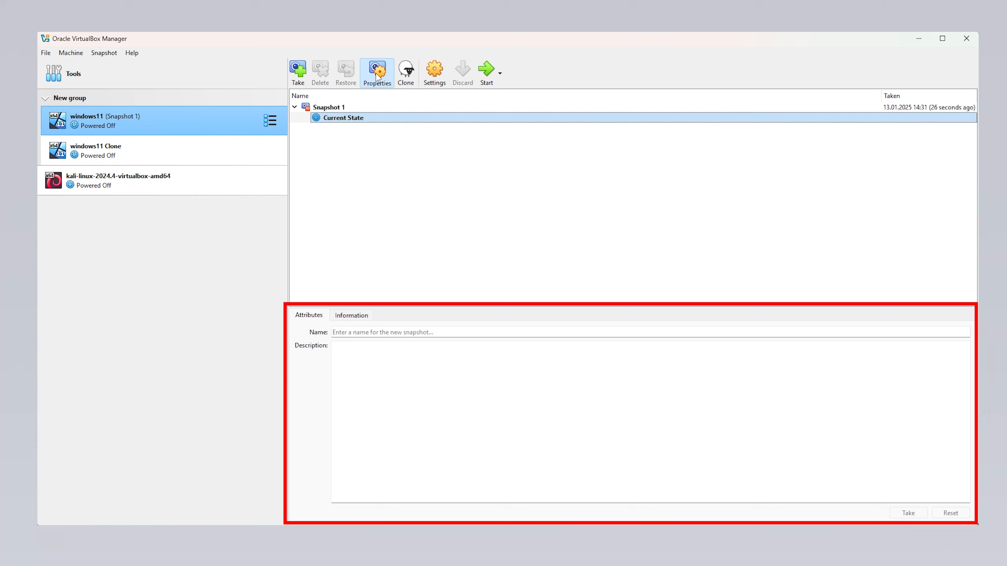
pyautogui.click(404, 78)
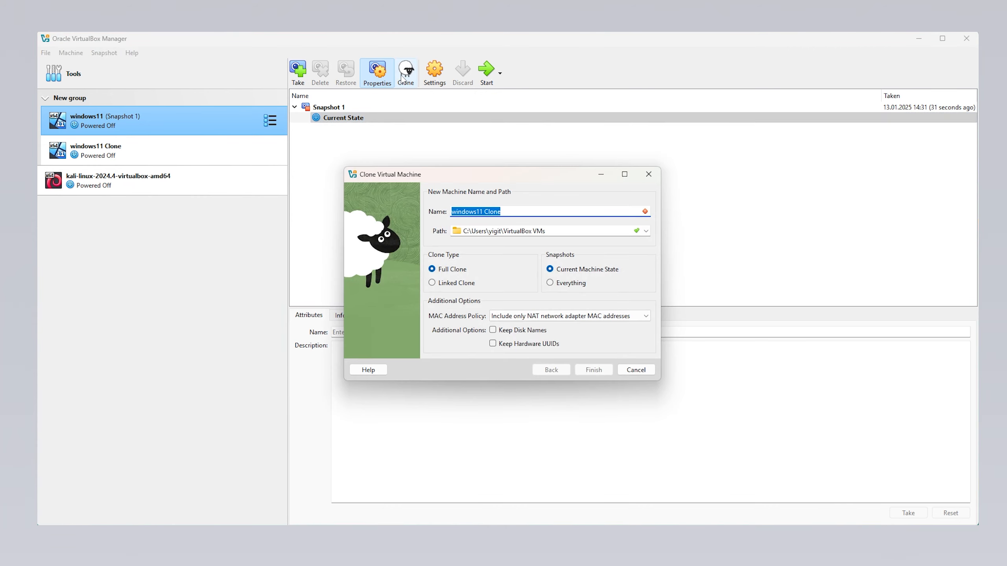
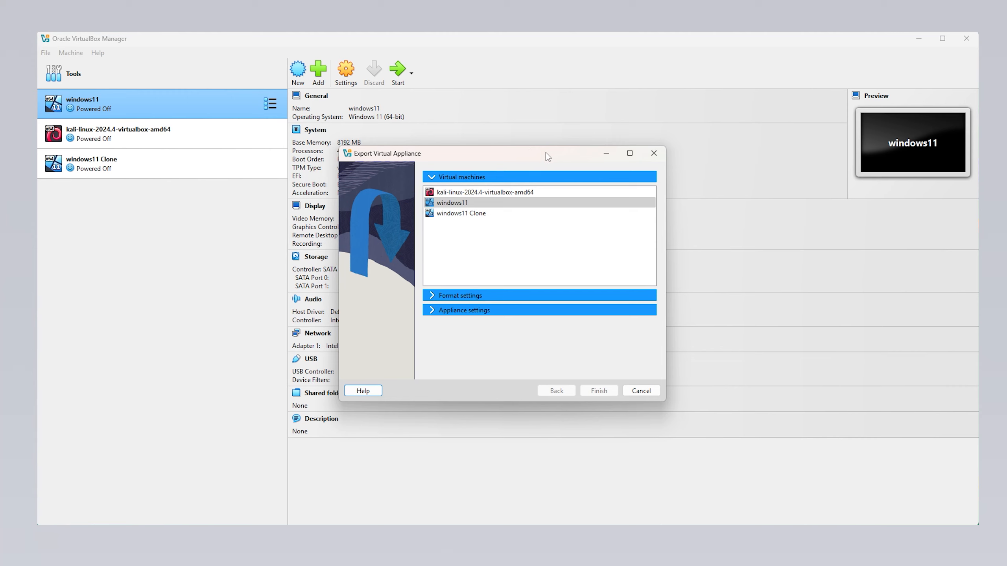
# Dismiss the appliance export and view the removal options for the windows11 virtual machine without removing it.
pyautogui.click(654, 153)
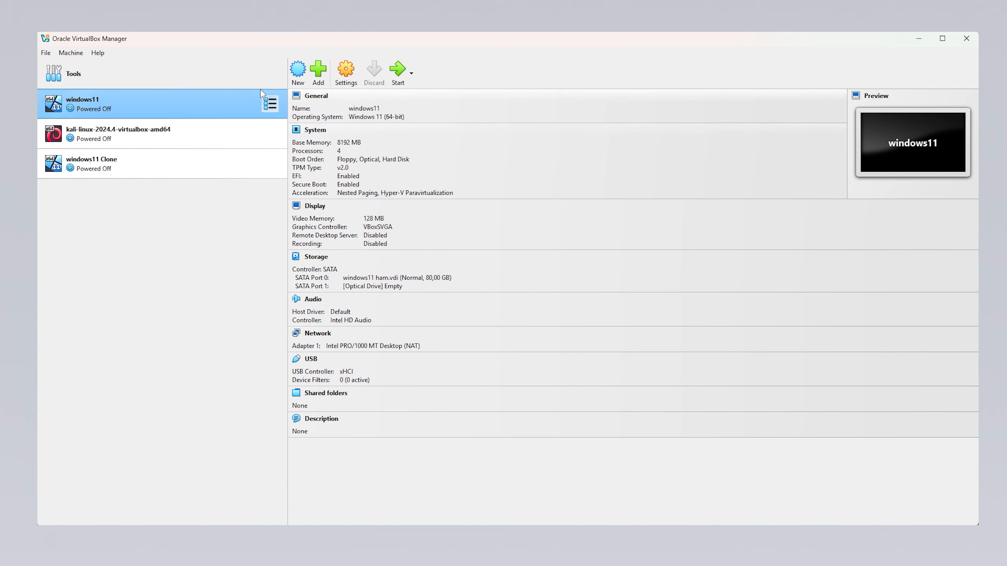
pyautogui.rightClick(186, 102)
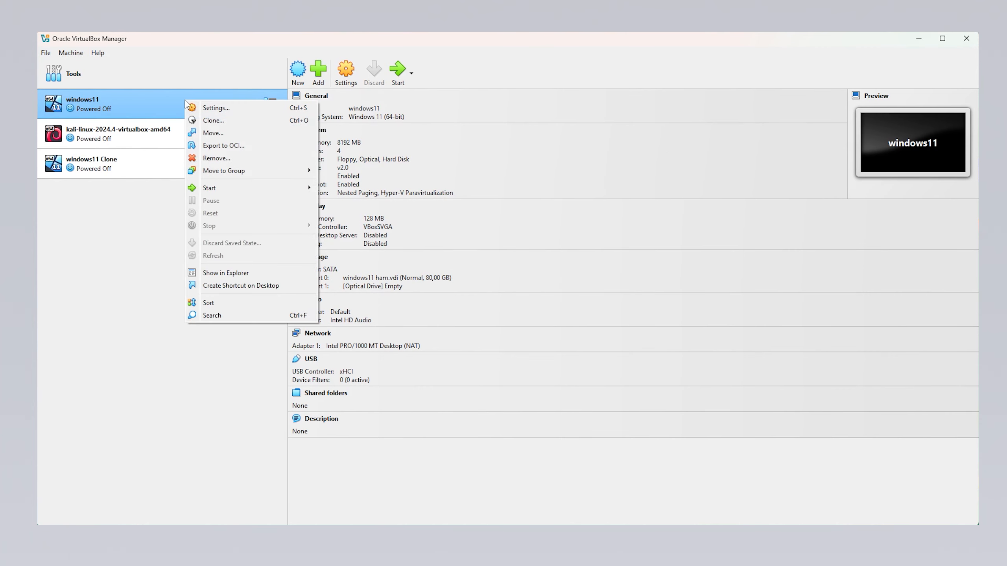
pyautogui.click(212, 158)
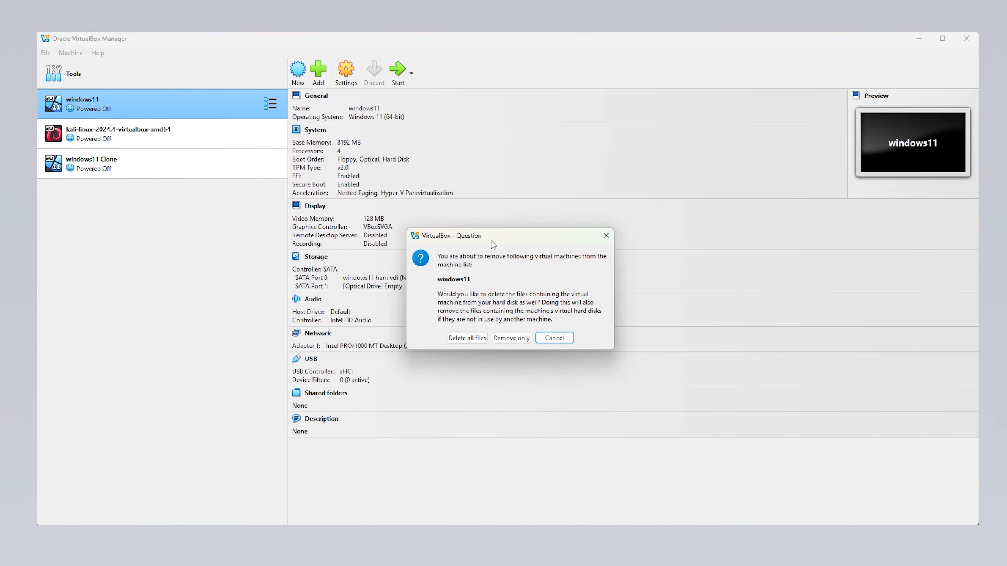
pyautogui.click(552, 340)
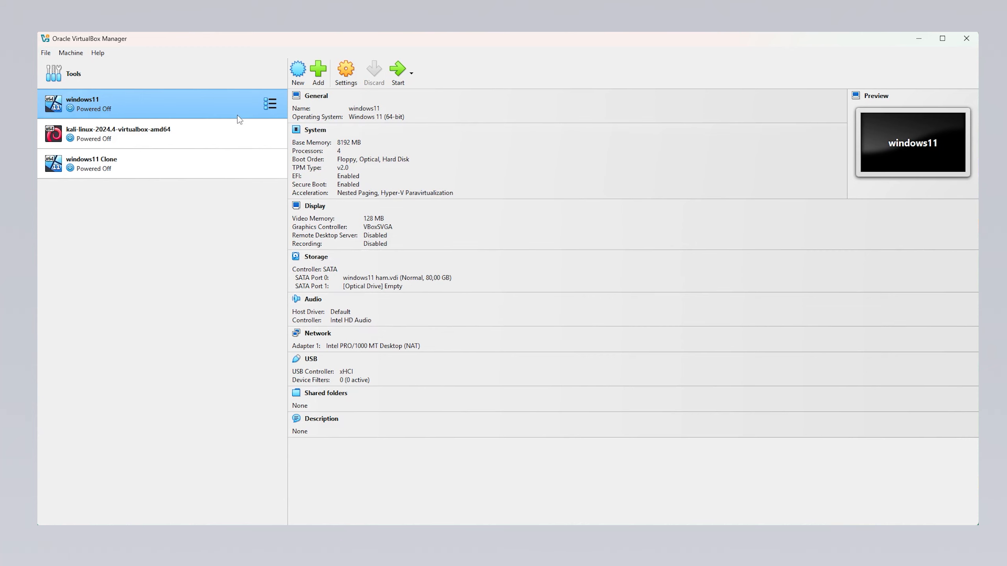
# Move the windows11 virtual machine to a new group and add windows11 Clone to that group.
pyautogui.rightClick(227, 111)
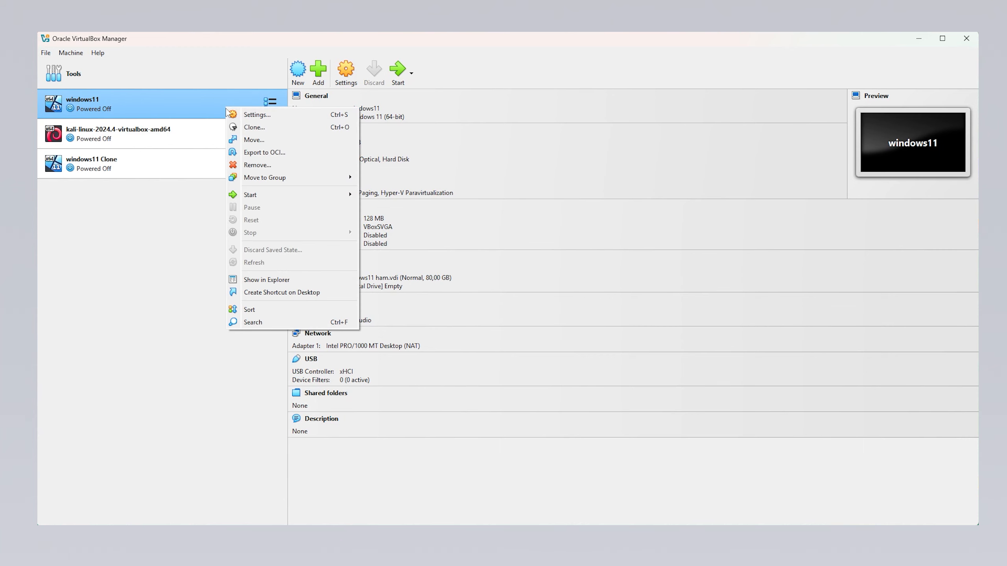
pyautogui.moveTo(301, 178)
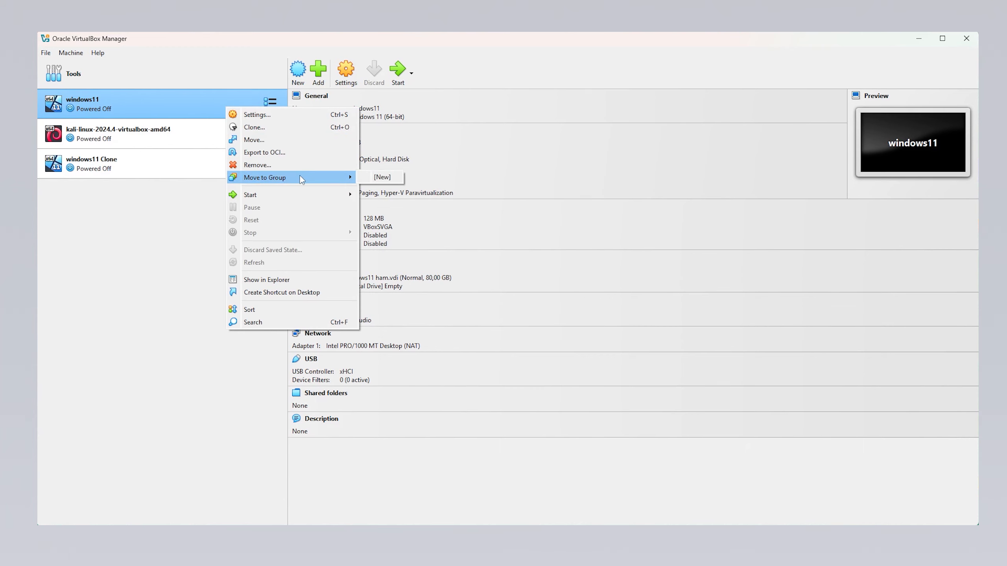
pyautogui.click(376, 178)
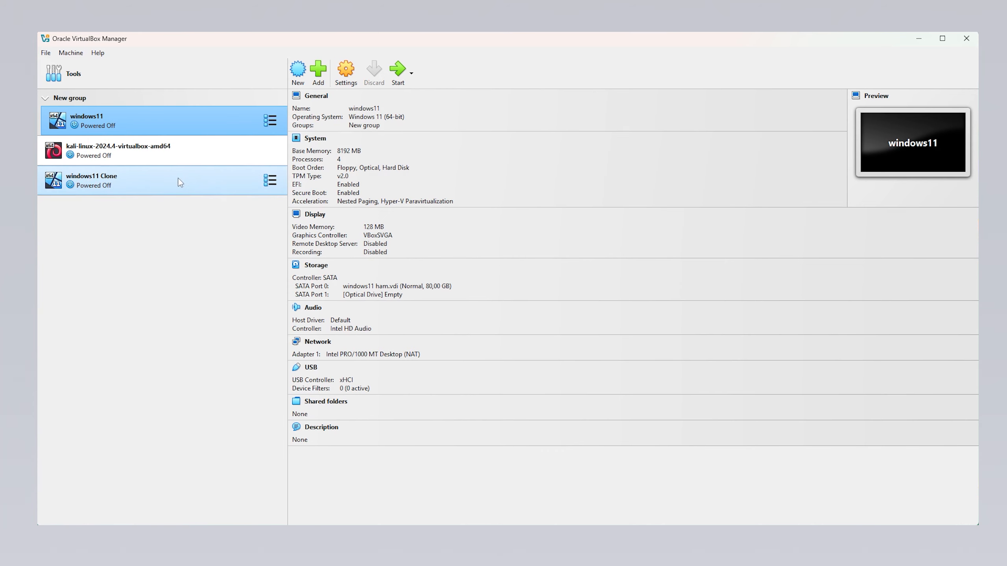
pyautogui.moveTo(180, 183)
pyautogui.mouseDown()
pyautogui.moveTo(132, 129)
pyautogui.moveTo(78, 103)
pyautogui.moveTo(81, 112)
pyautogui.mouseUp()
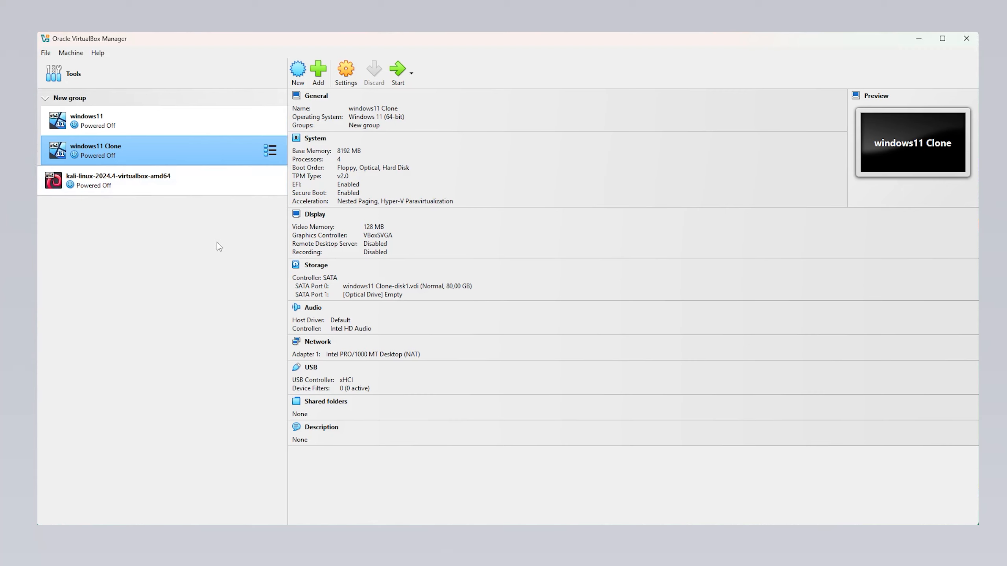
# Show the windows11 virtual machine's files in File Explorer, and close the folder window.
pyautogui.click(146, 126)
pyautogui.rightClick(146, 126)
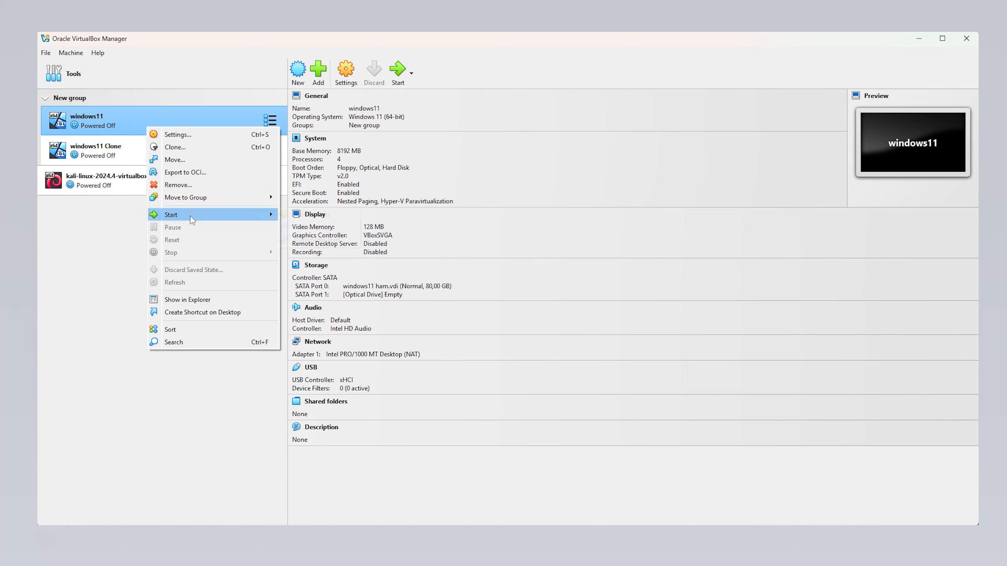
pyautogui.moveTo(191, 216)
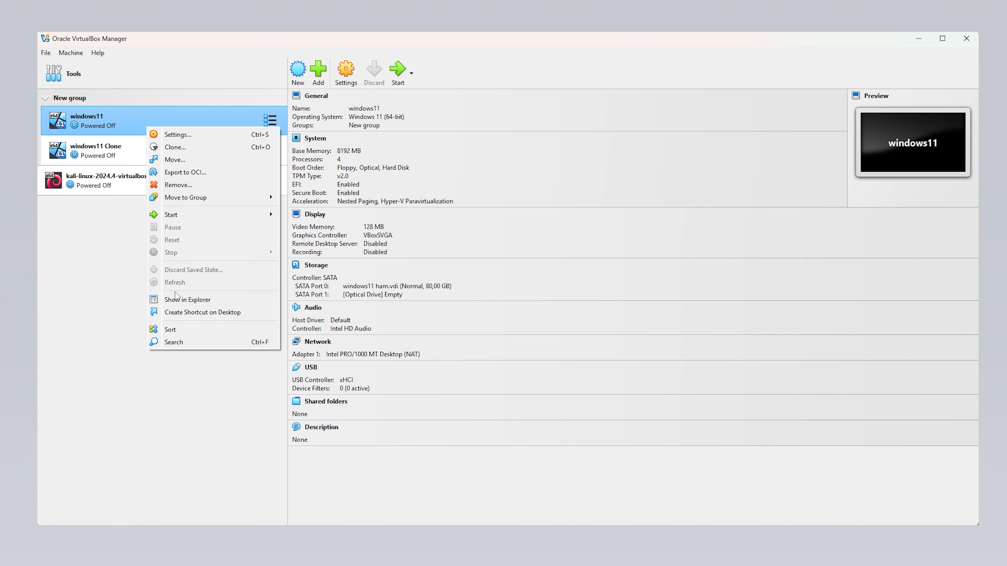
pyautogui.click(224, 299)
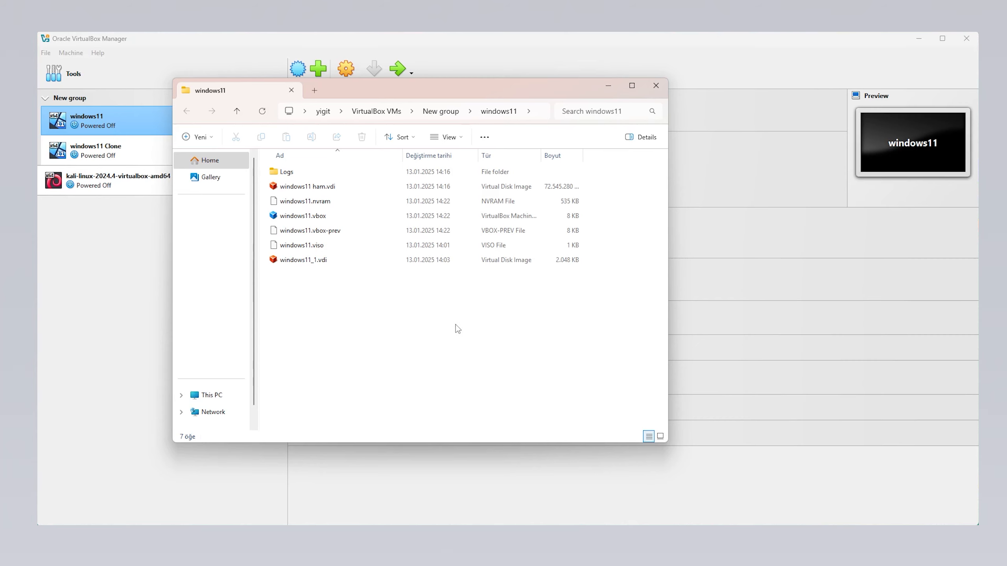
pyautogui.click(659, 92)
# Create a desktop shortcut for the windows11 virtual machine.
pyautogui.rightClick(208, 127)
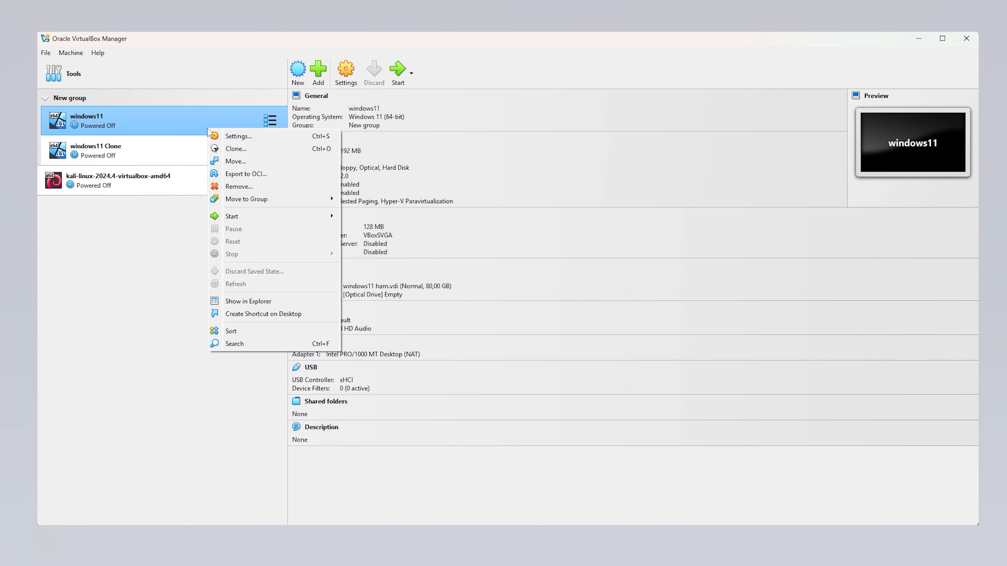
pyautogui.click(299, 308)
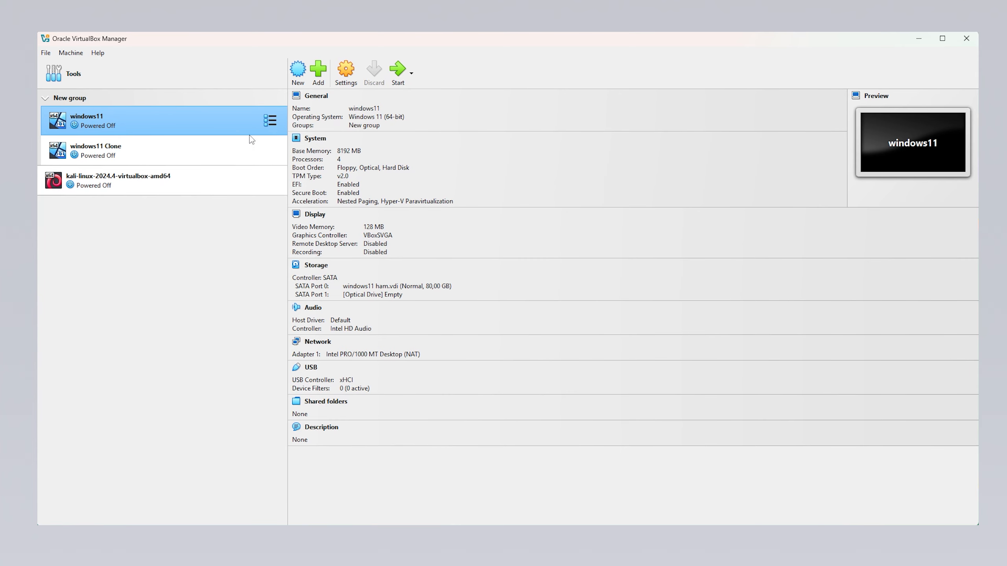
# View the windows11 machine's details, and examine its logs with the Find and Filter options.
pyautogui.click(268, 122)
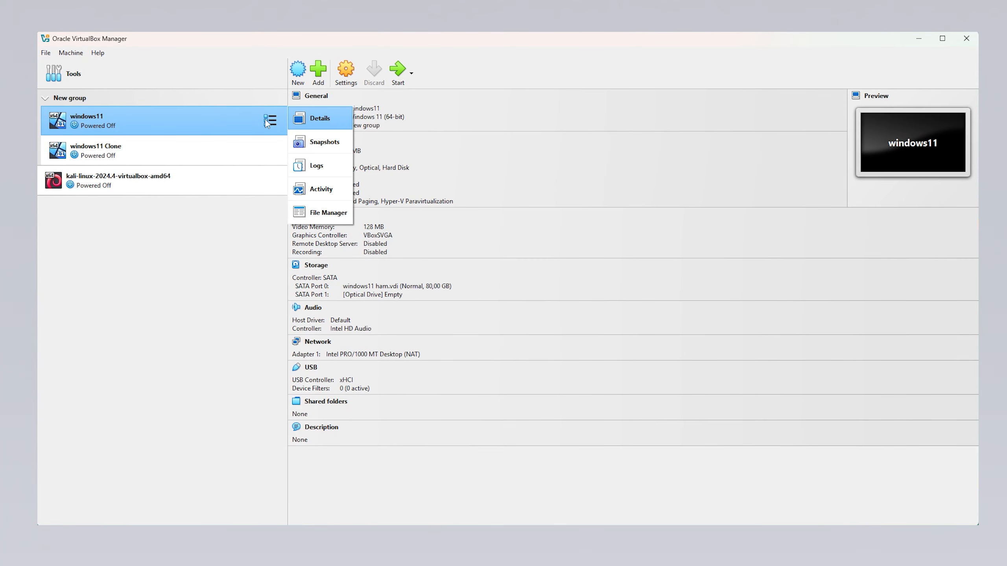
pyautogui.click(305, 119)
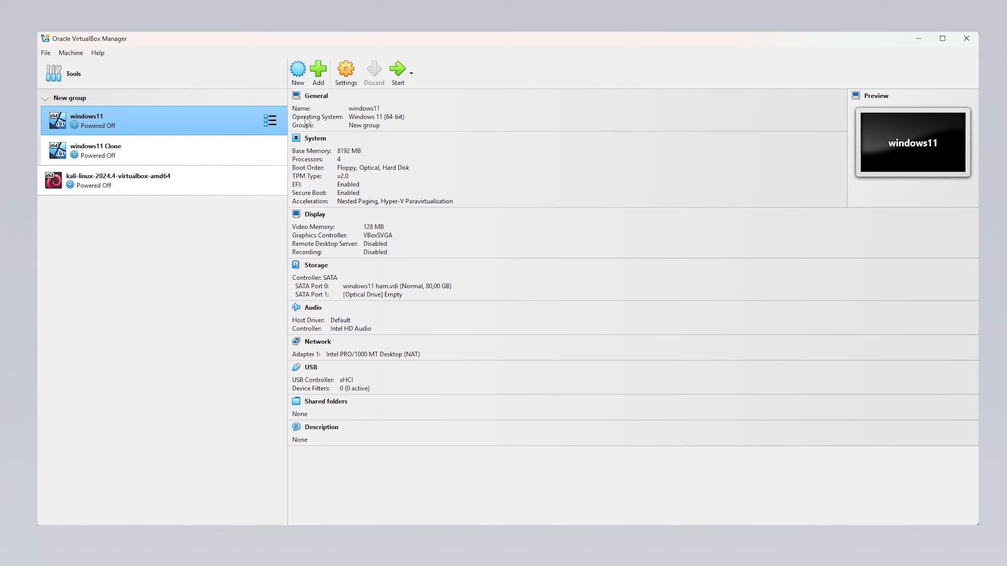
pyautogui.click(271, 121)
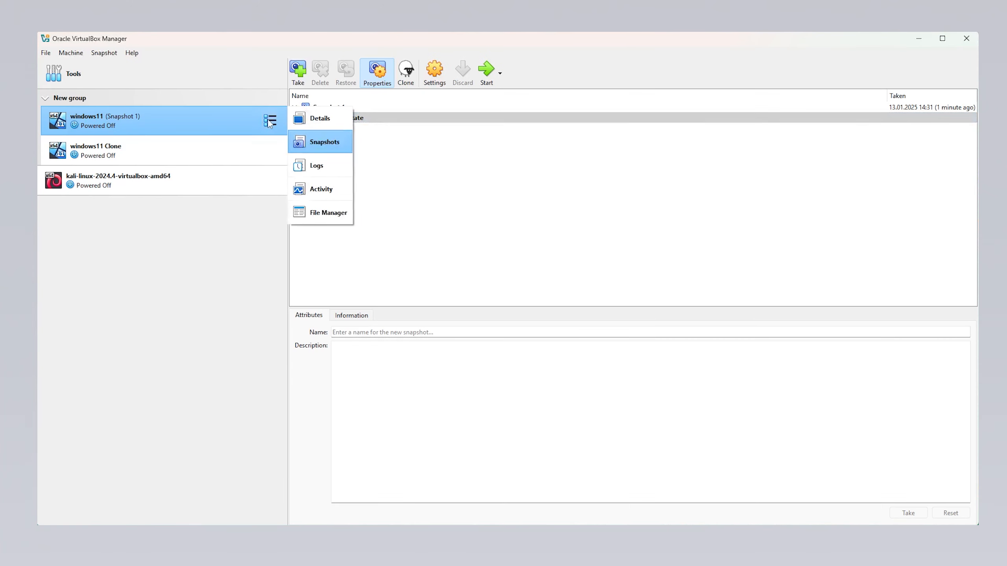
pyautogui.click(332, 163)
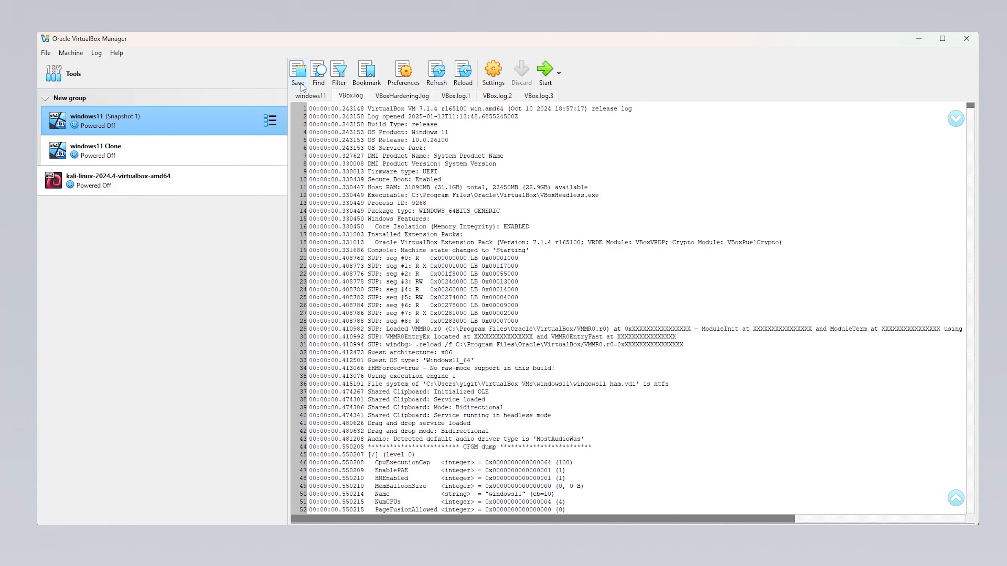
pyautogui.click(316, 85)
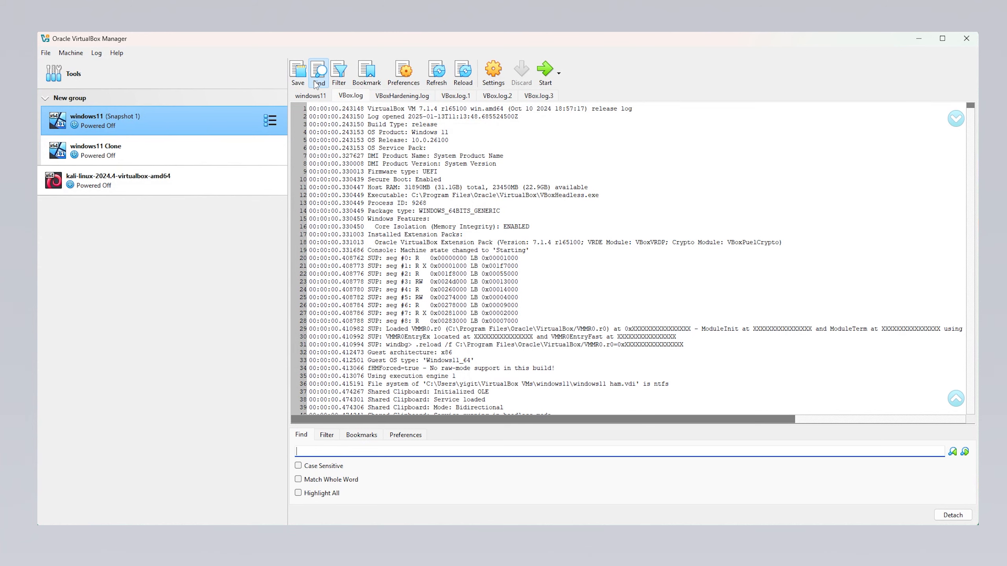
pyautogui.click(338, 75)
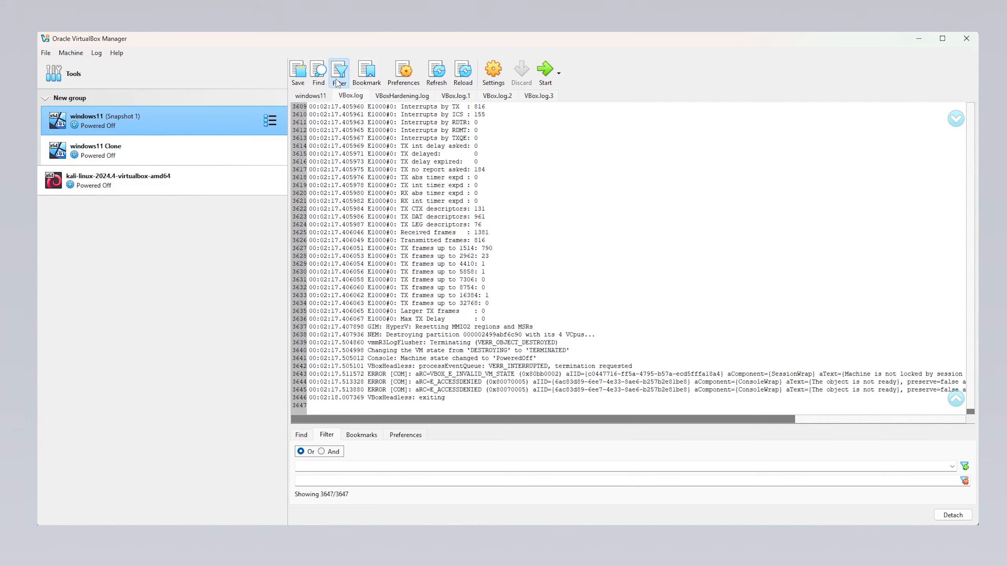
# Start the windows11 machine from its activity view to monitor resource usage, and view its File Manager.
pyautogui.click(269, 120)
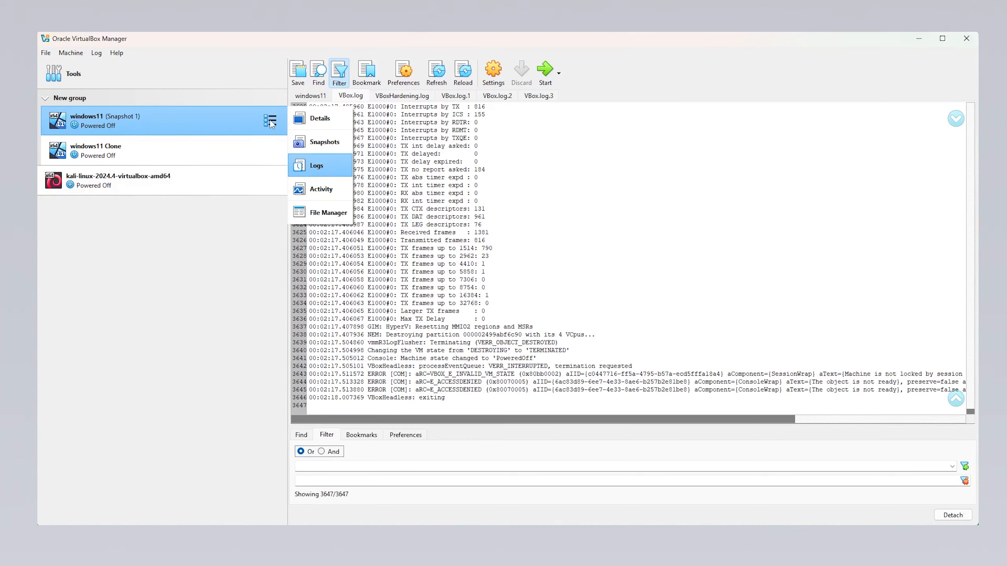
pyautogui.click(325, 189)
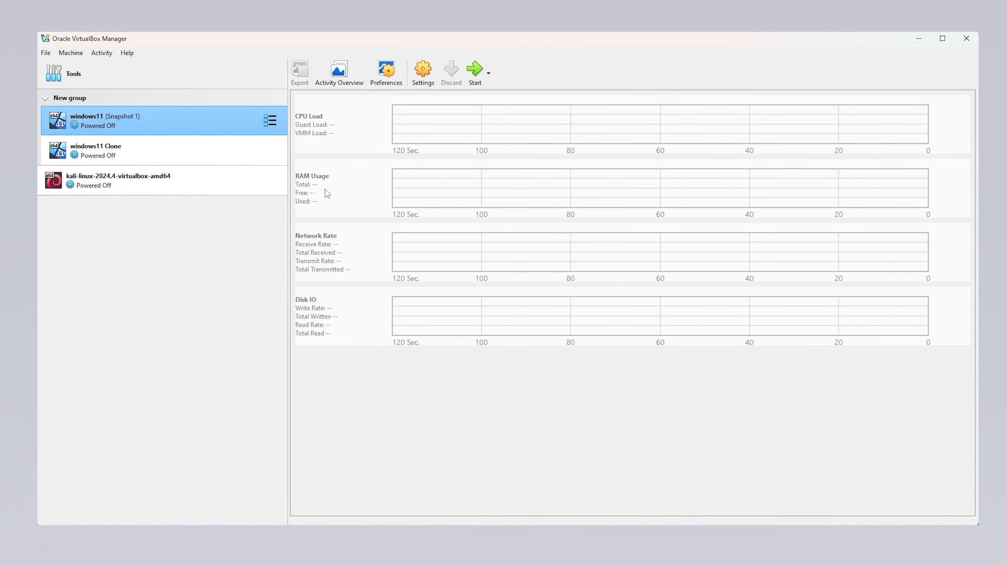
pyautogui.doubleClick(227, 123)
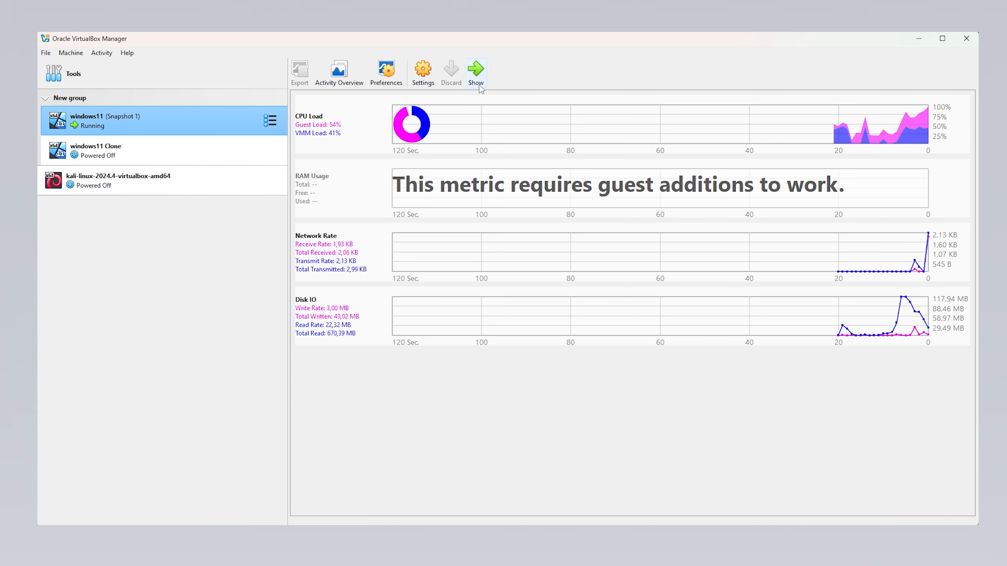
pyautogui.click(274, 123)
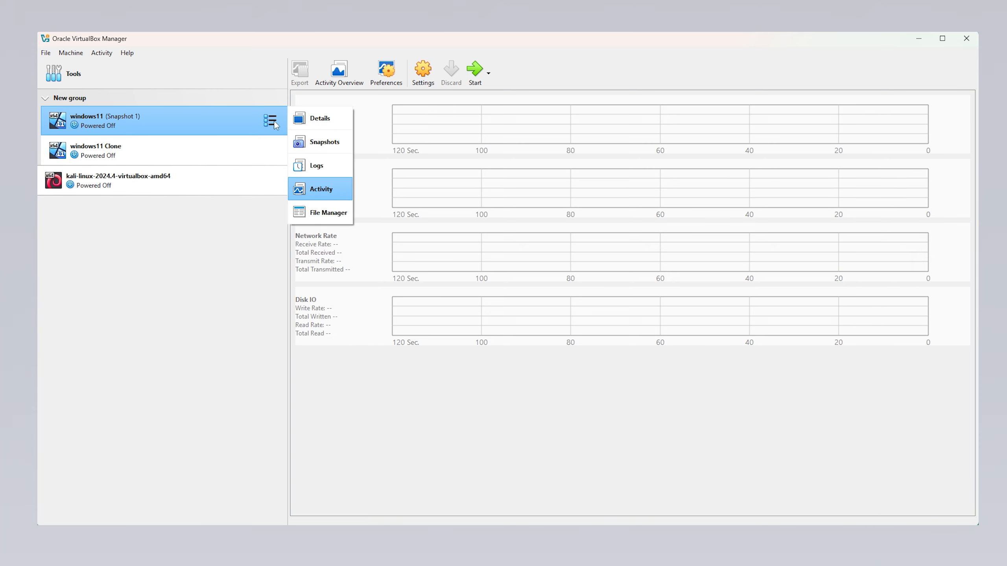
pyautogui.click(328, 210)
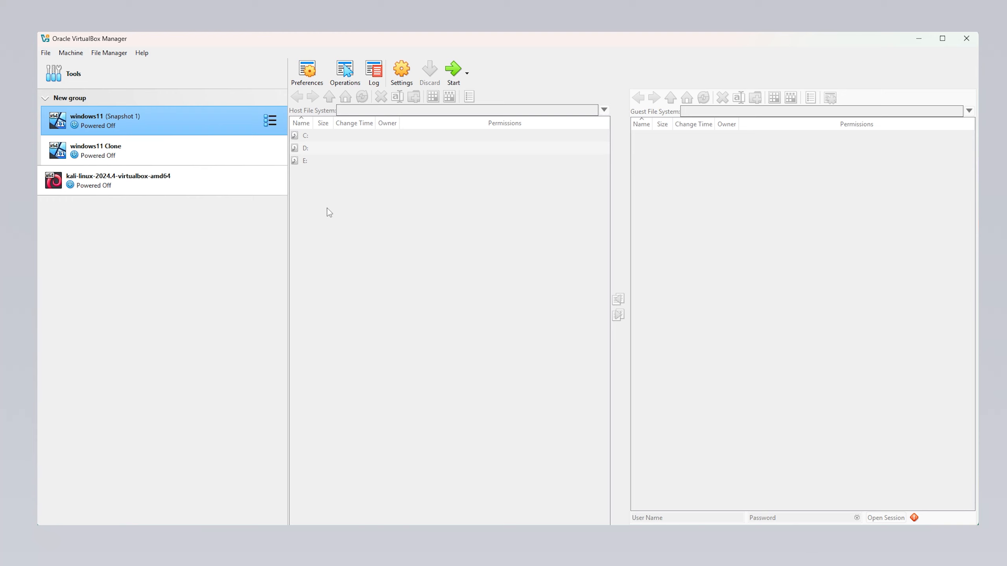
# Open the global preferences and review the General, Input and Update settings.
pyautogui.click(208, 74)
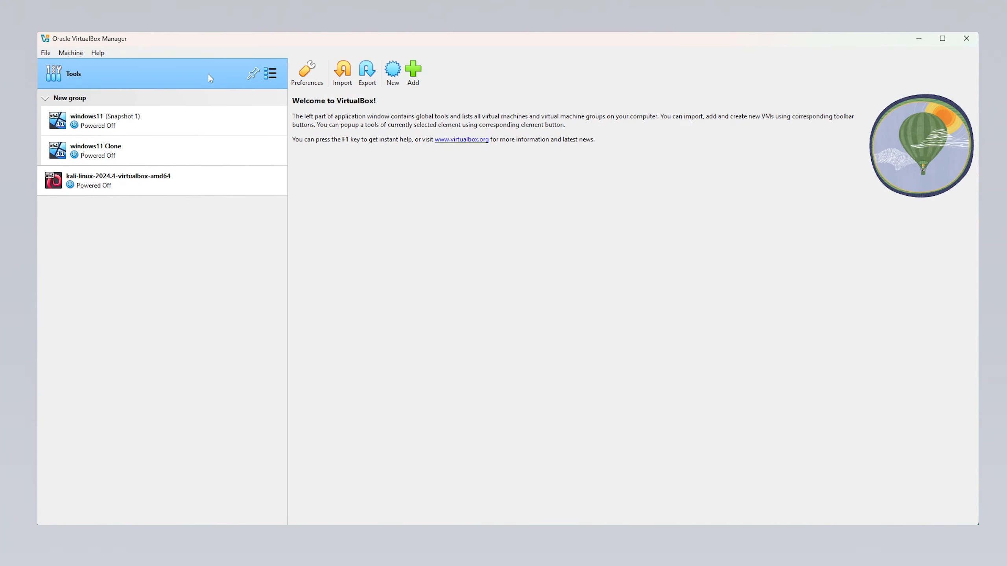
pyautogui.rightClick(208, 75)
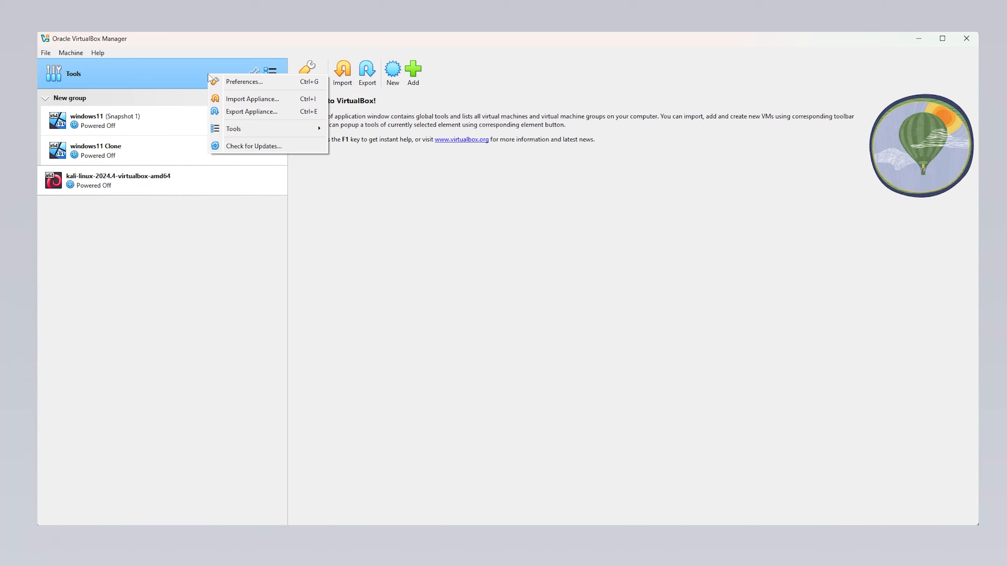
pyautogui.click(47, 56)
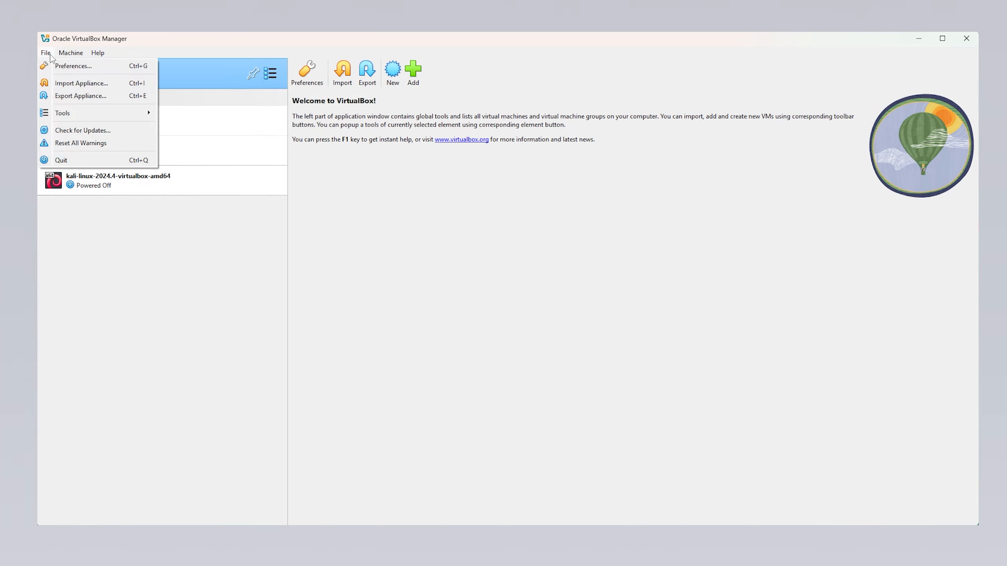
pyautogui.press('Escape')
pyautogui.rightClick(173, 64)
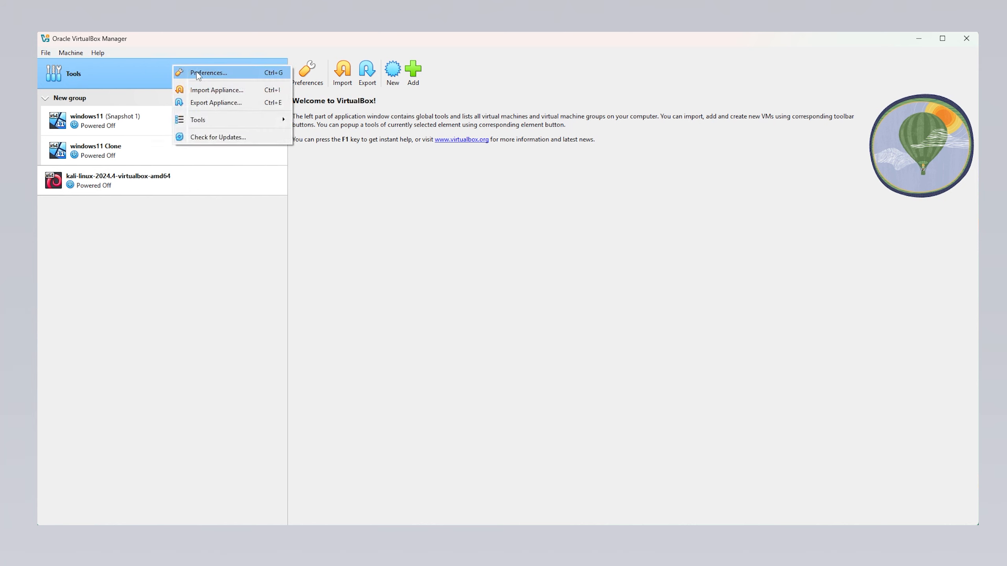
pyautogui.click(198, 74)
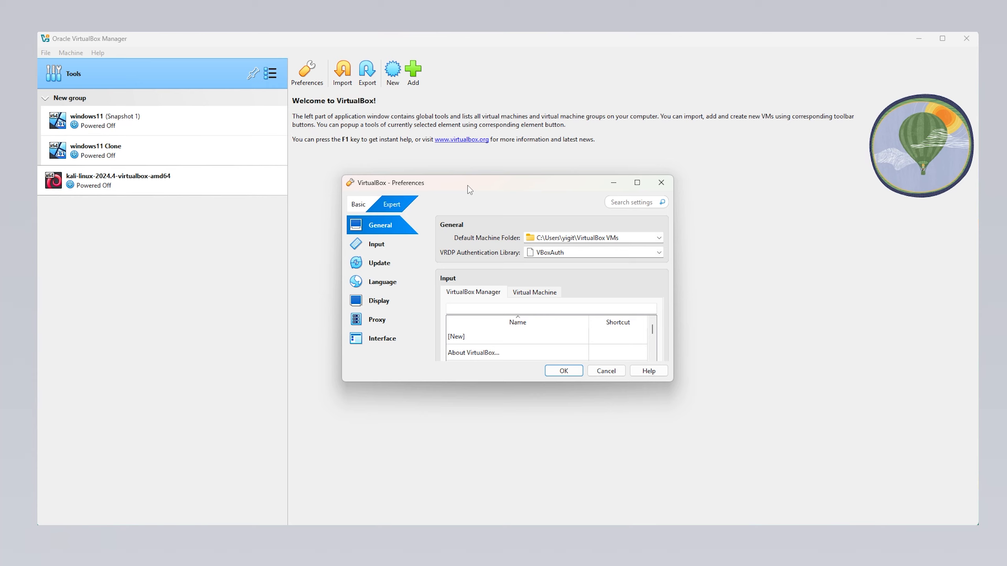
pyautogui.click(394, 247)
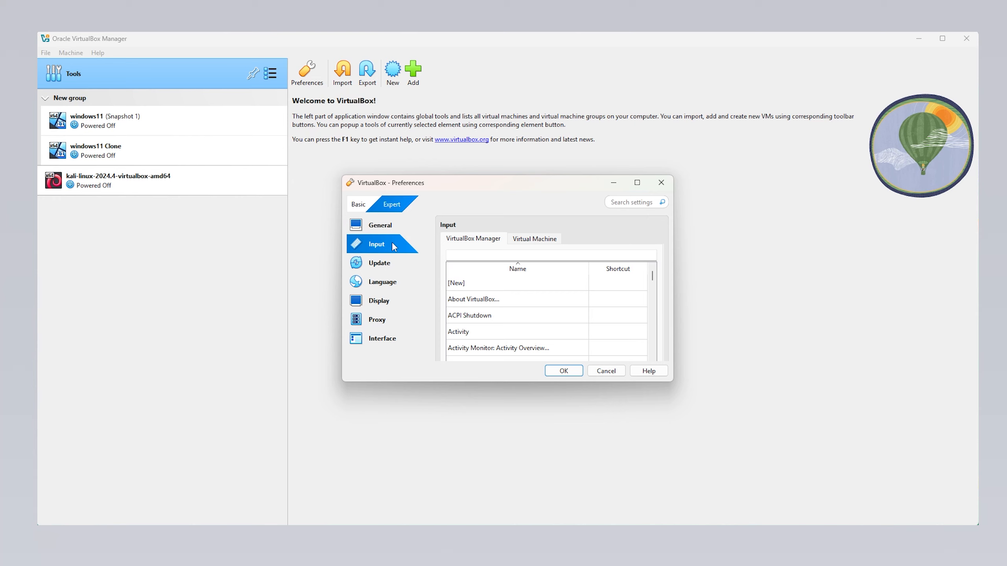
pyautogui.click(383, 267)
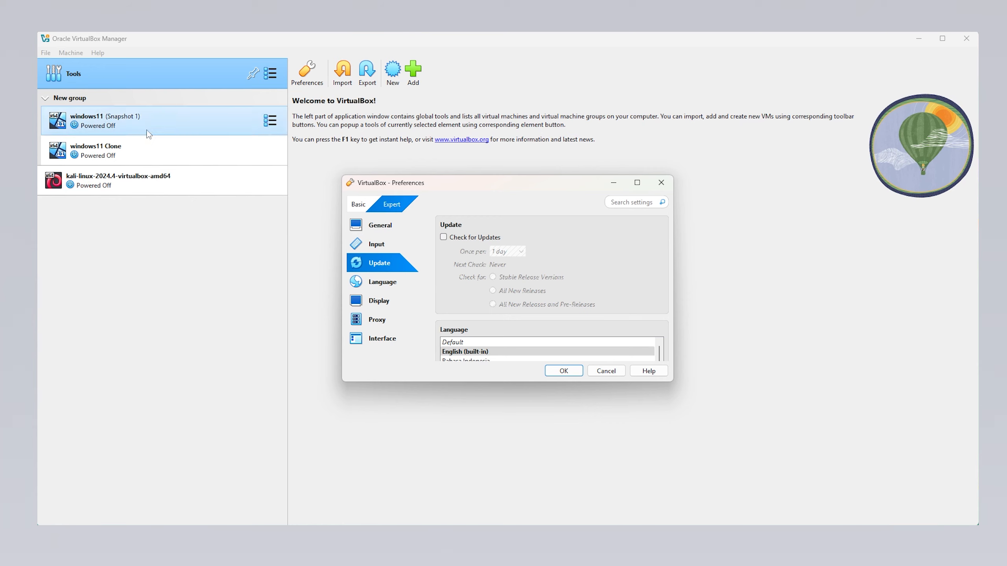
# Check for VirtualBox updates and dismiss the notification.
pyautogui.click(47, 52)
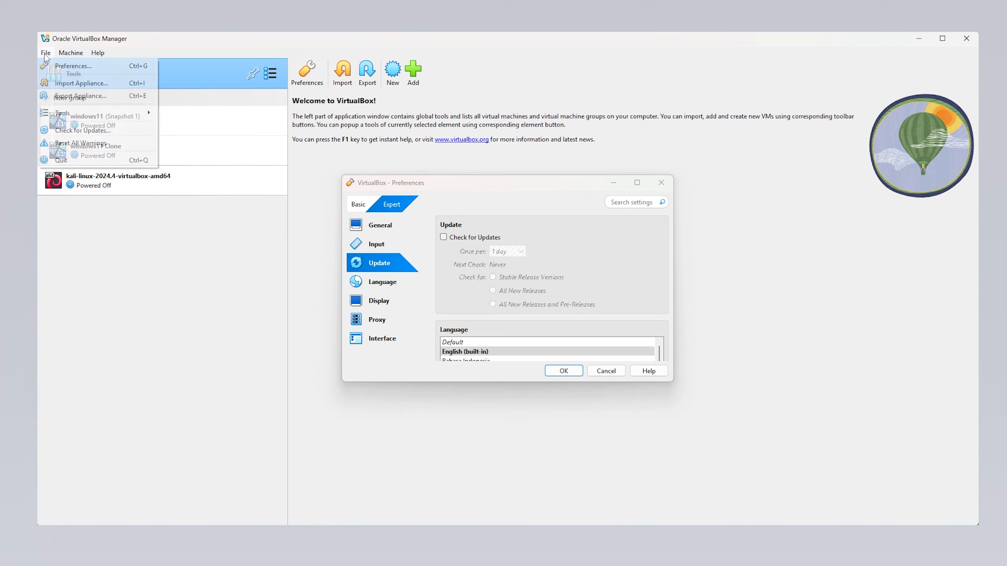
pyautogui.click(92, 132)
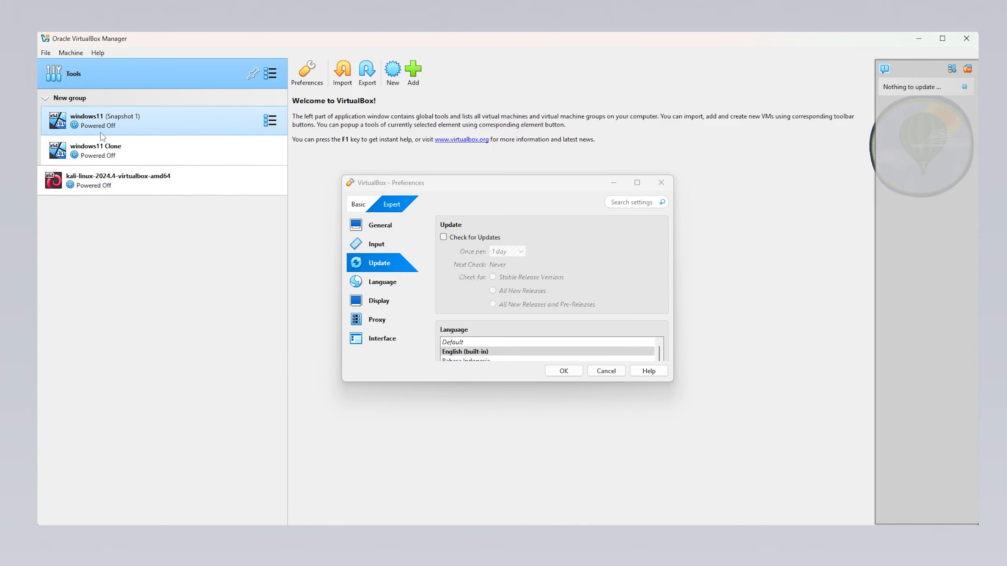
pyautogui.click(970, 69)
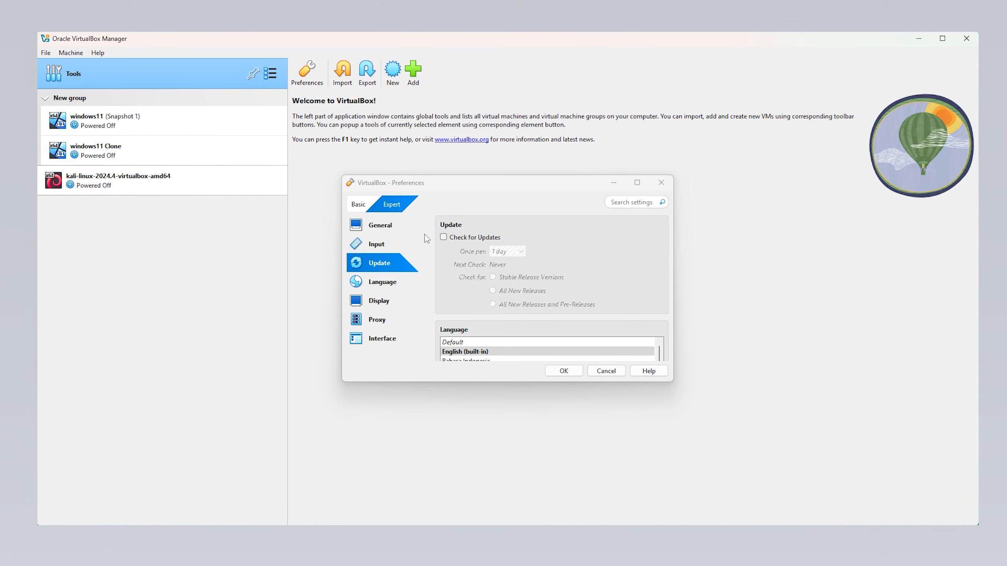
# View the language preferences, and try Hint as the maximum guest screen size in the display preferences.
pyautogui.click(390, 282)
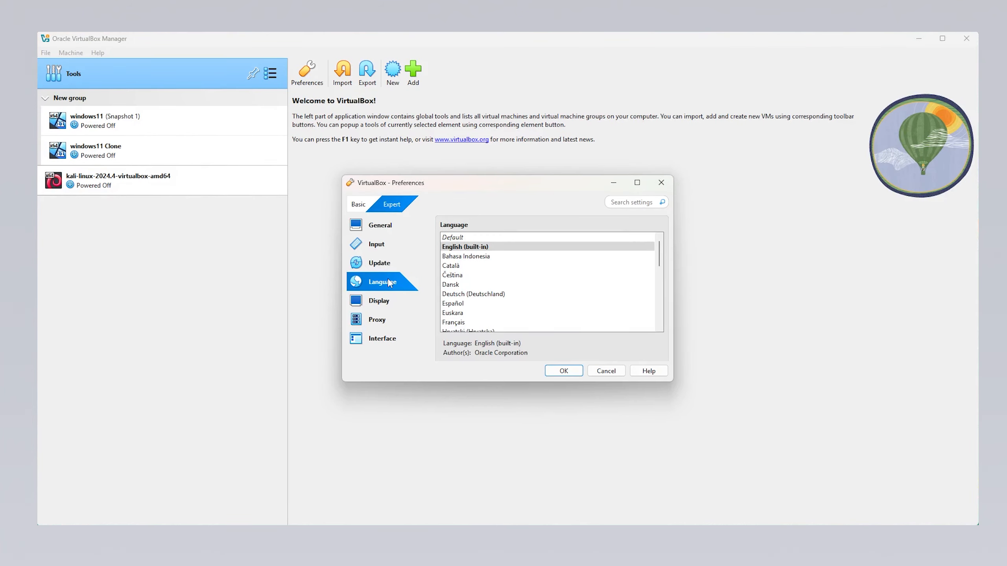
pyautogui.click(386, 302)
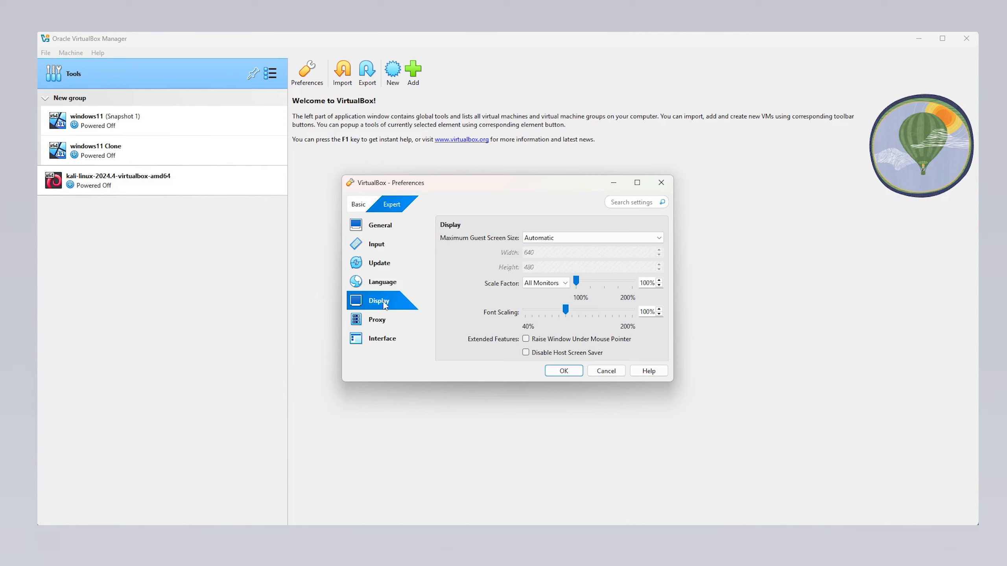
pyautogui.click(560, 239)
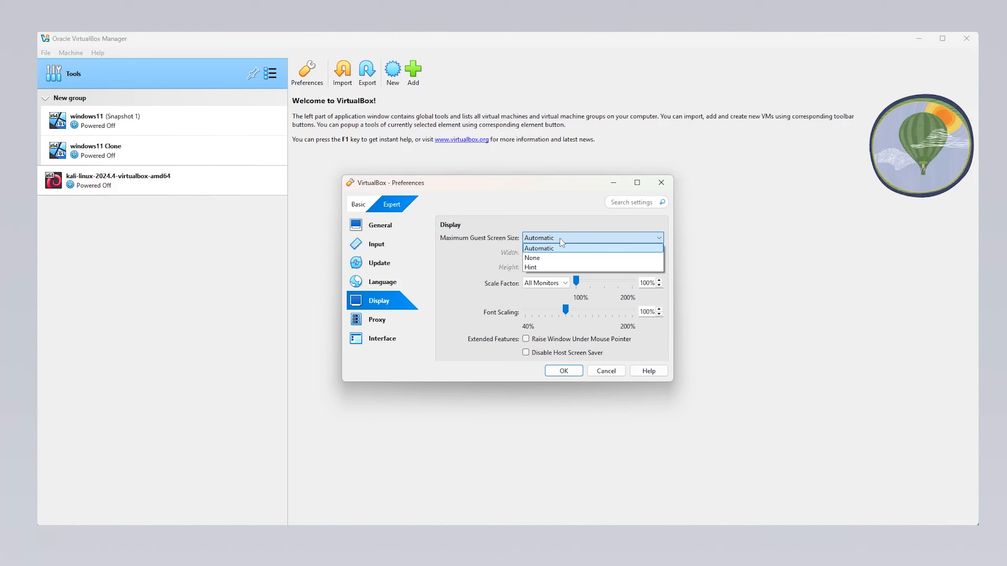
pyautogui.click(570, 268)
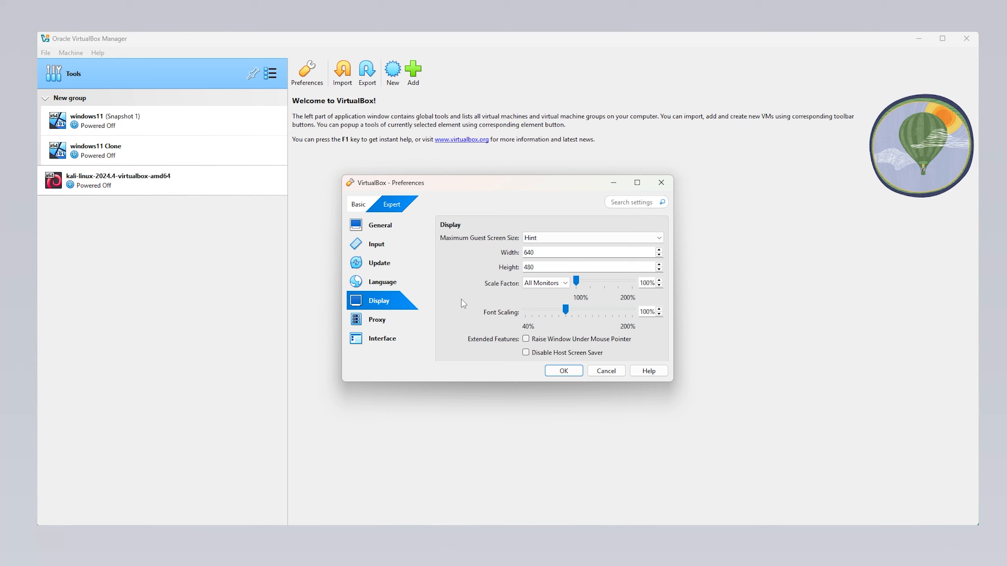
# Try the direct connection and manual proxy options, and set the proxy back to Auto-detect Host Proxy Settings.
pyautogui.click(384, 322)
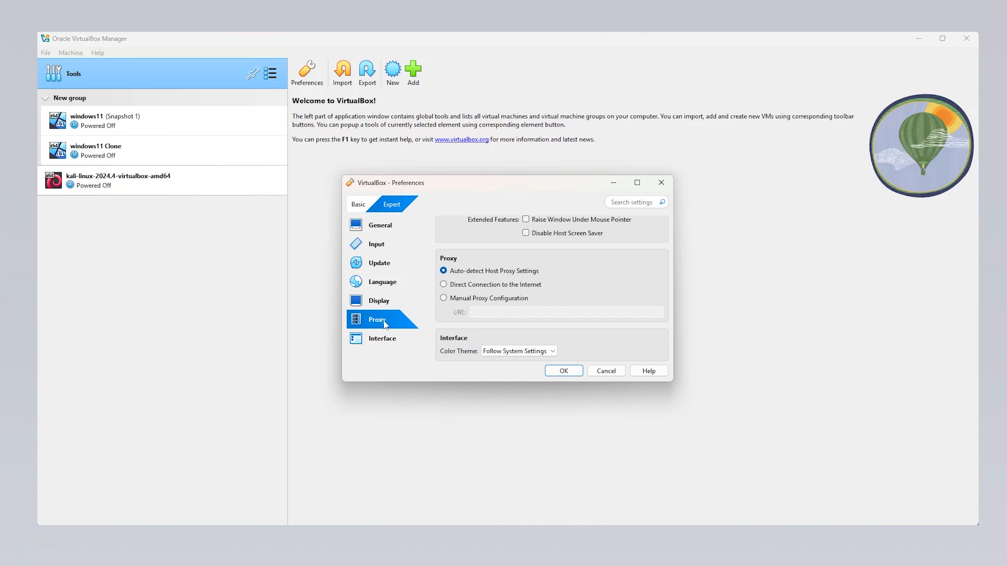
pyautogui.click(484, 288)
pyautogui.click(479, 301)
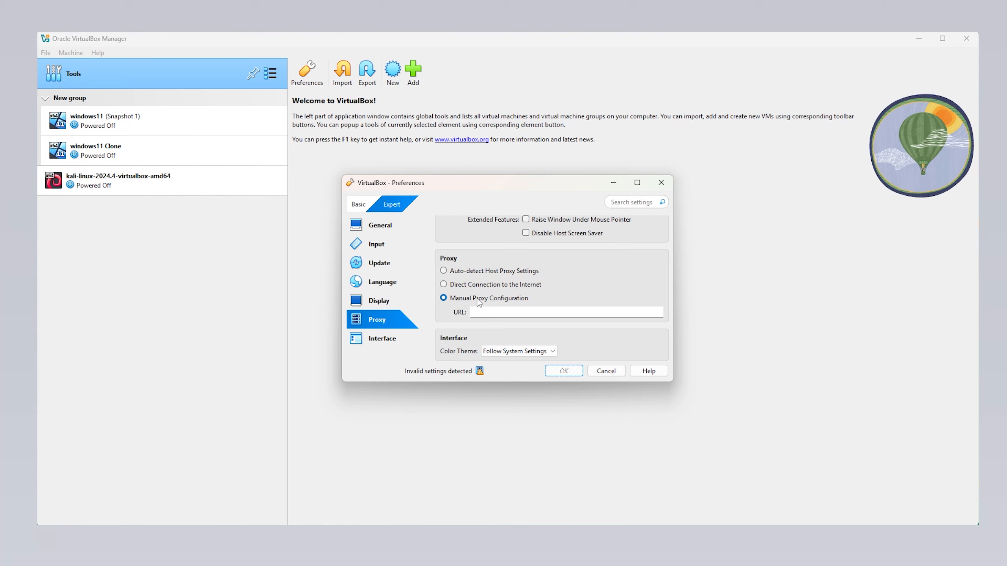
pyautogui.click(483, 273)
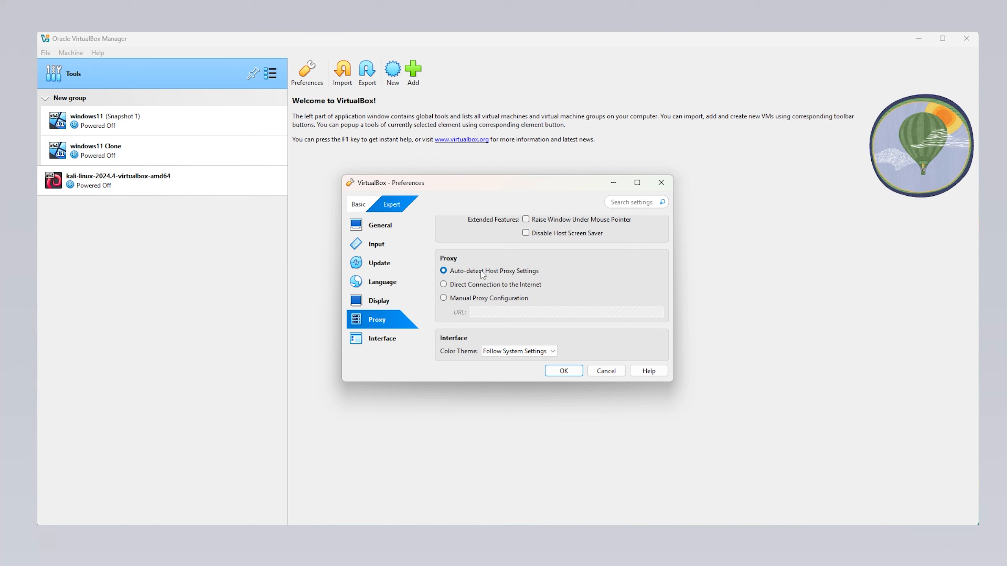
# View the interface color theme options, and close the preferences, discarding the changes.
pyautogui.click(392, 337)
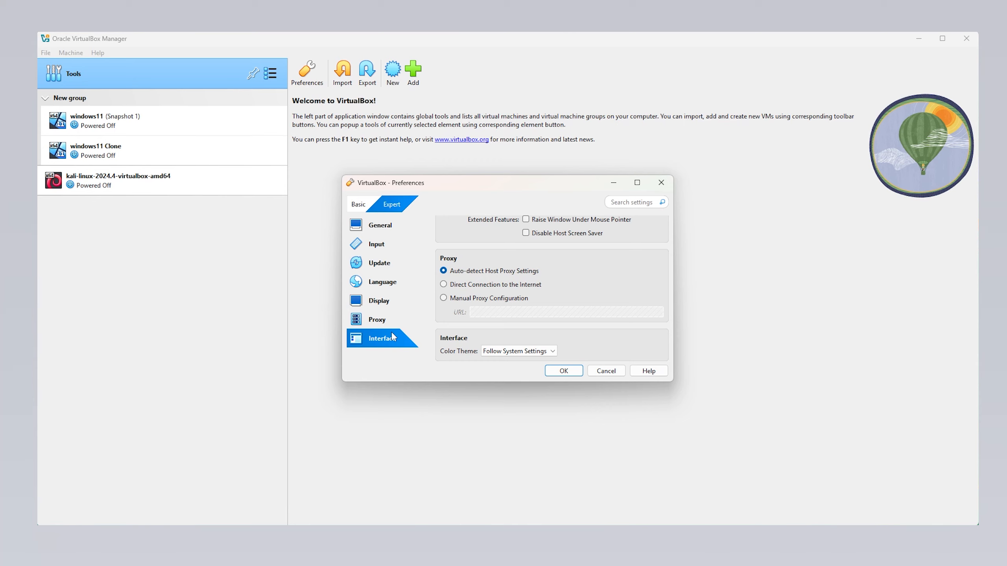
pyautogui.click(544, 350)
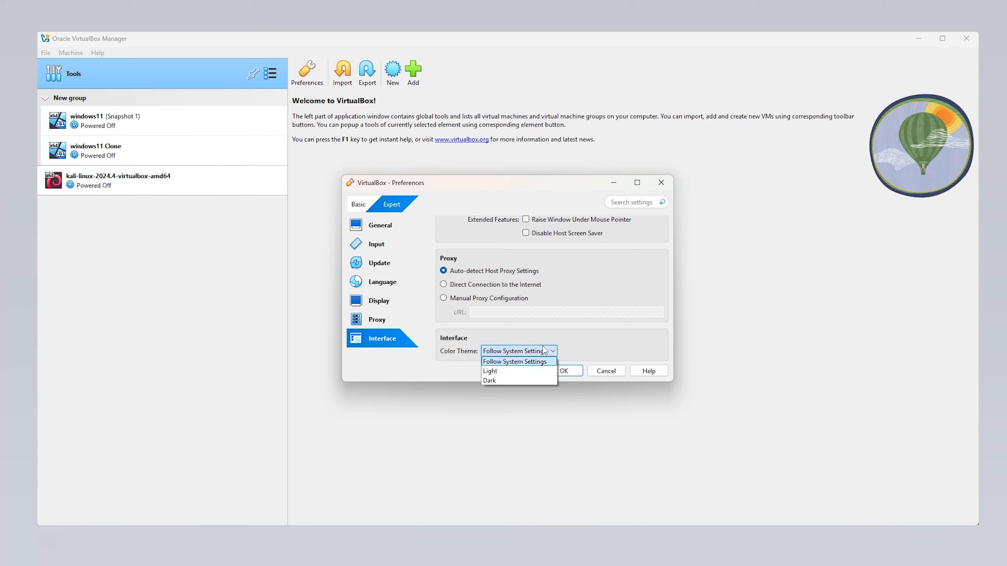
pyautogui.click(544, 351)
pyautogui.click(606, 371)
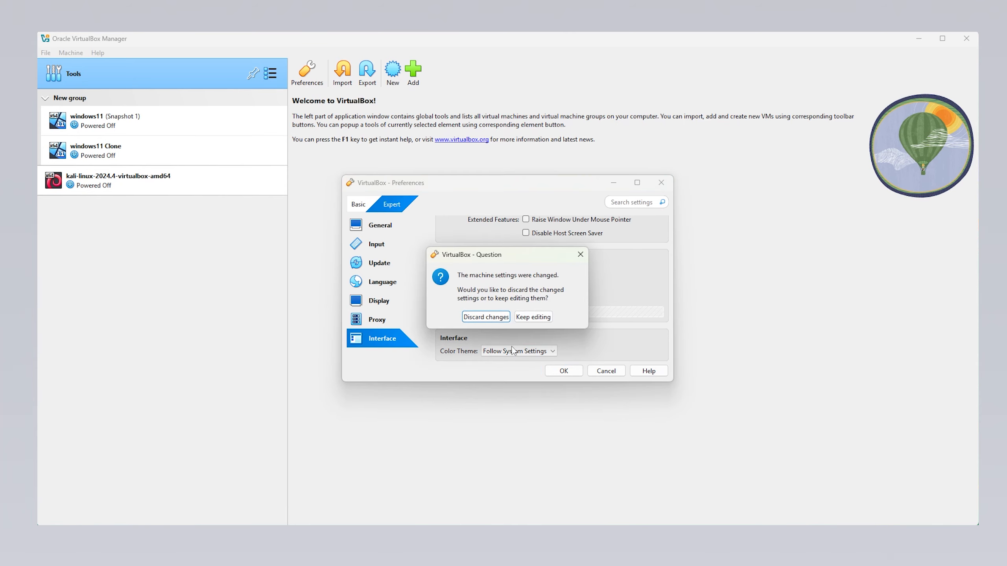
pyautogui.click(484, 317)
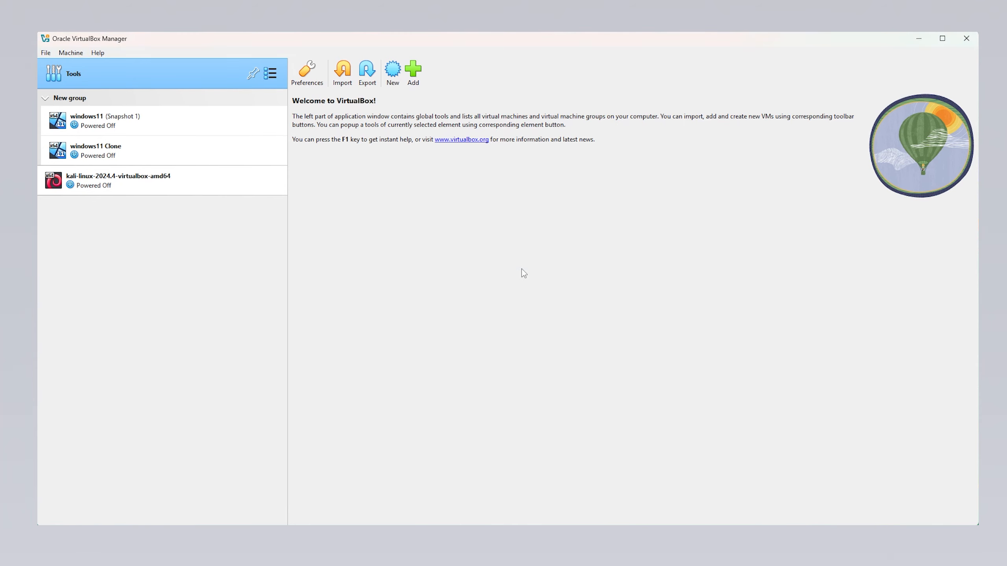
# View the installed extension packs and the virtual hard disk media in the global tools.
pyautogui.click(270, 73)
pyautogui.click(317, 99)
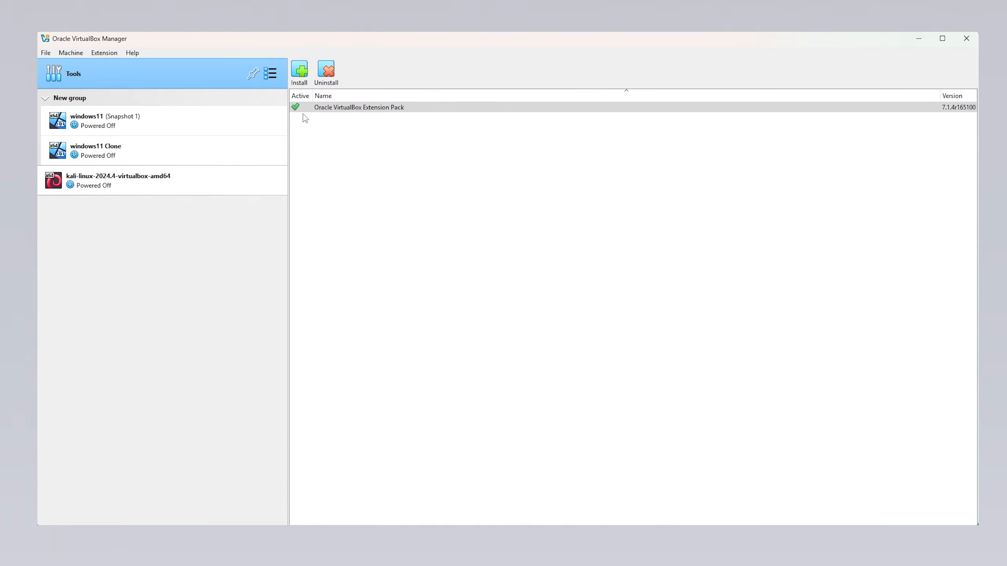
pyautogui.click(270, 74)
pyautogui.click(313, 116)
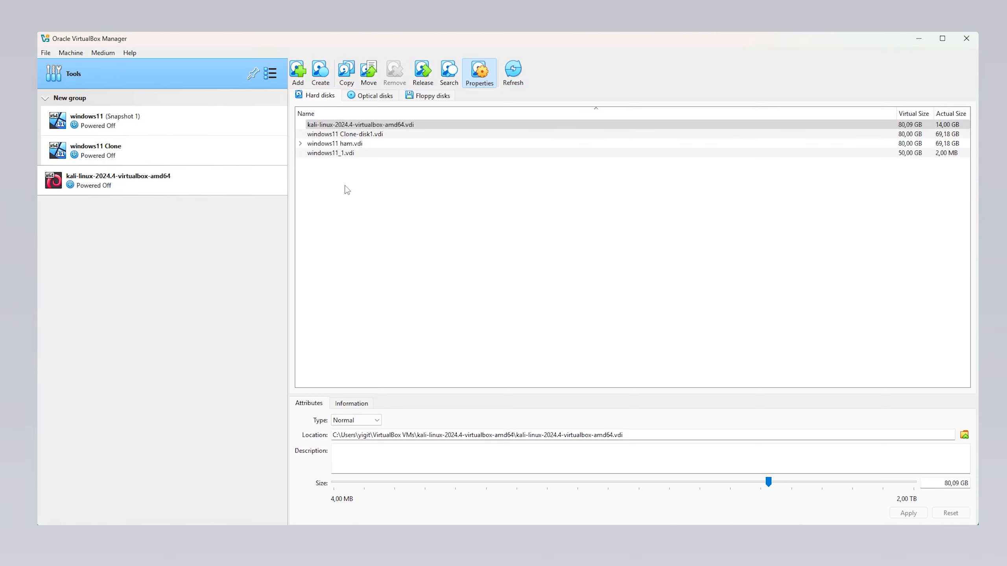
# View the host-only network, cloud source and activity overview pages of the global tools.
pyautogui.click(270, 73)
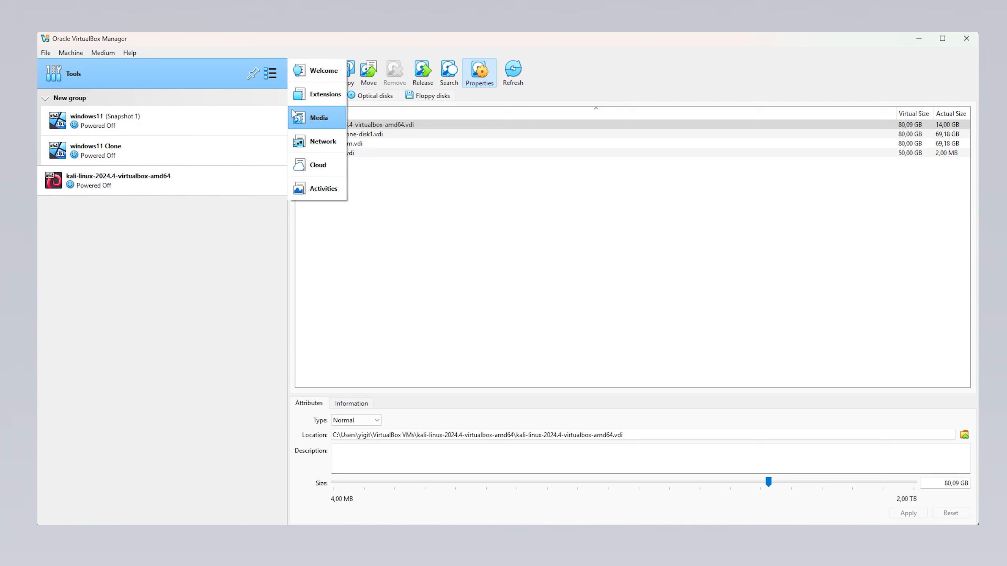
pyautogui.click(317, 143)
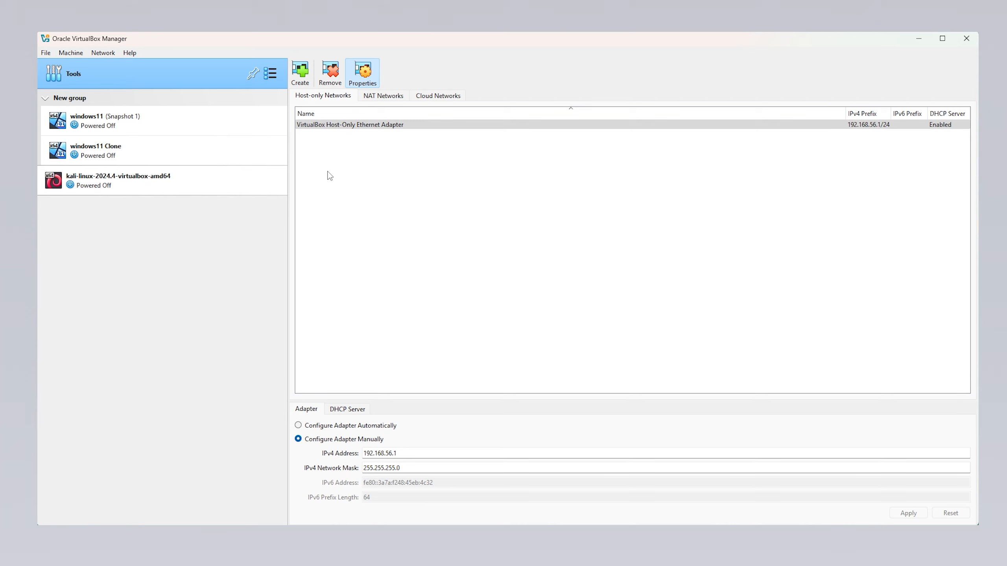
pyautogui.click(274, 74)
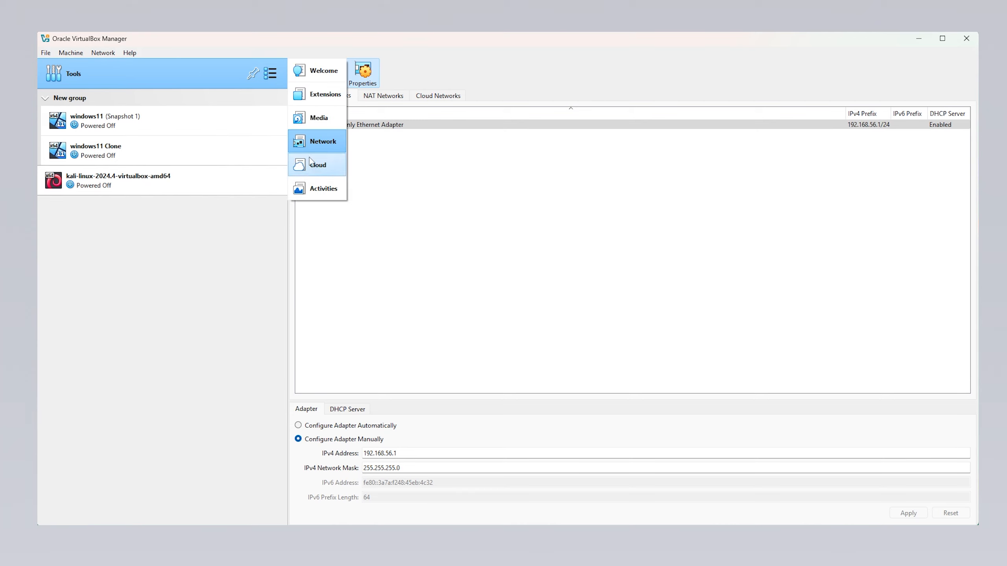
pyautogui.click(315, 166)
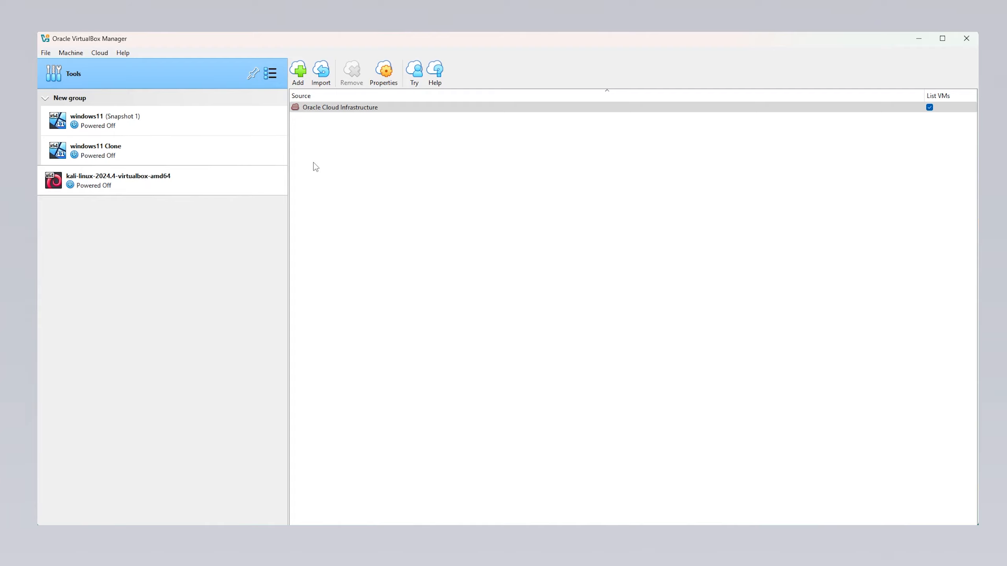
pyautogui.click(271, 74)
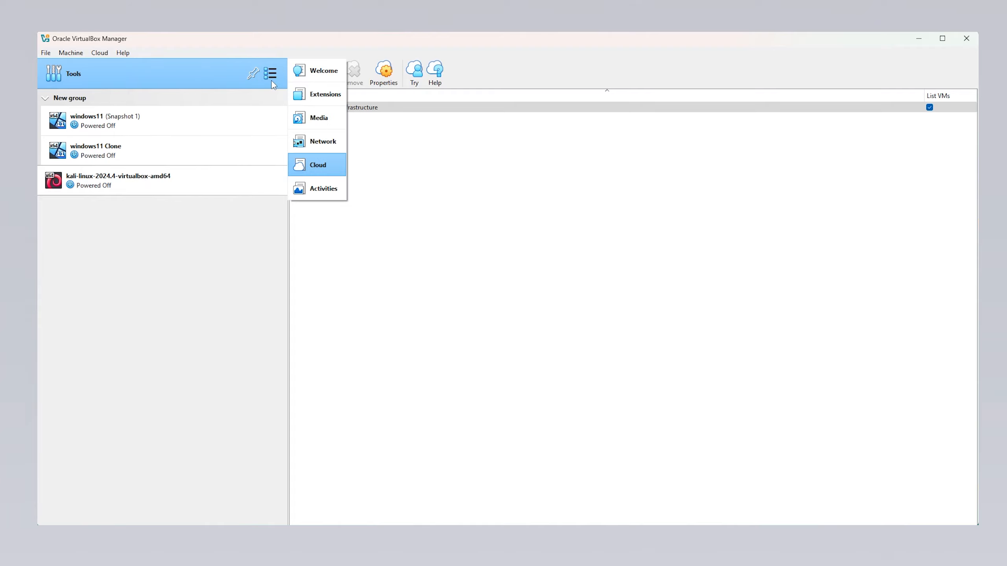
pyautogui.click(323, 189)
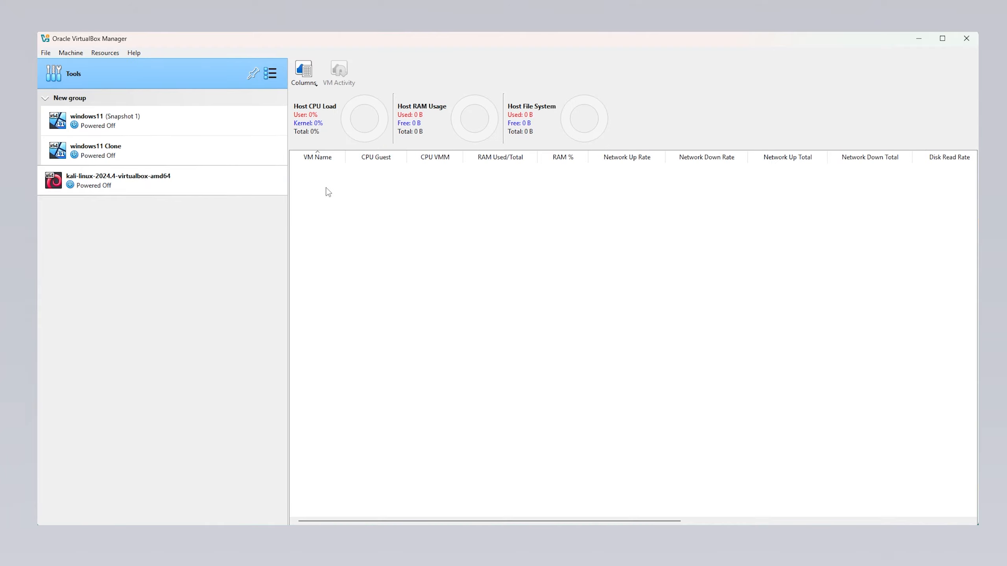
# Start the windows11 and windows11 Clone virtual machines from the manager's machine list.
pyautogui.click(187, 133)
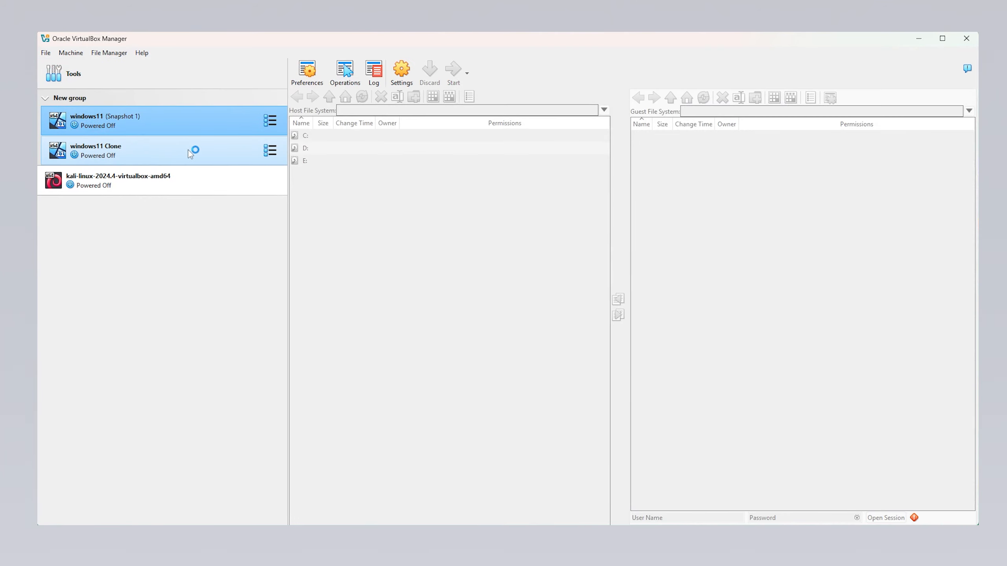
pyautogui.doubleClick(188, 149)
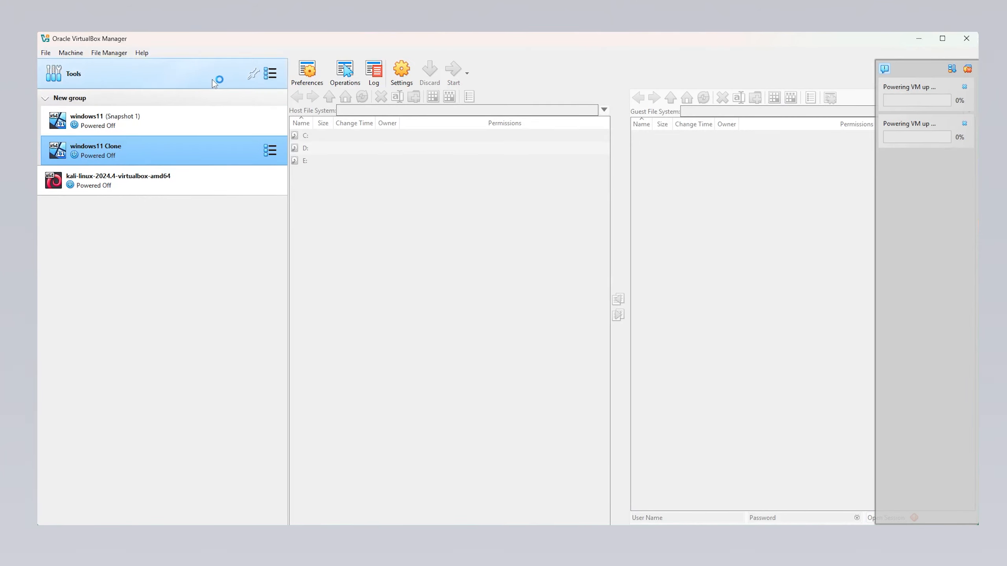
pyautogui.click(212, 80)
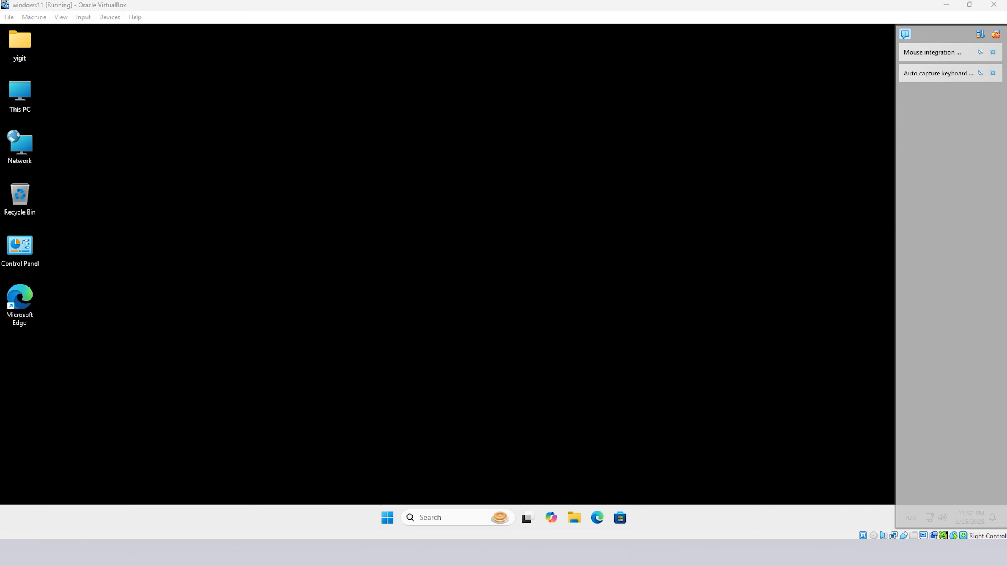
# View the global preferences and the Close Virtual Machine options from the running windows11 machine, dismissing both without changes.
pyautogui.click(9, 18)
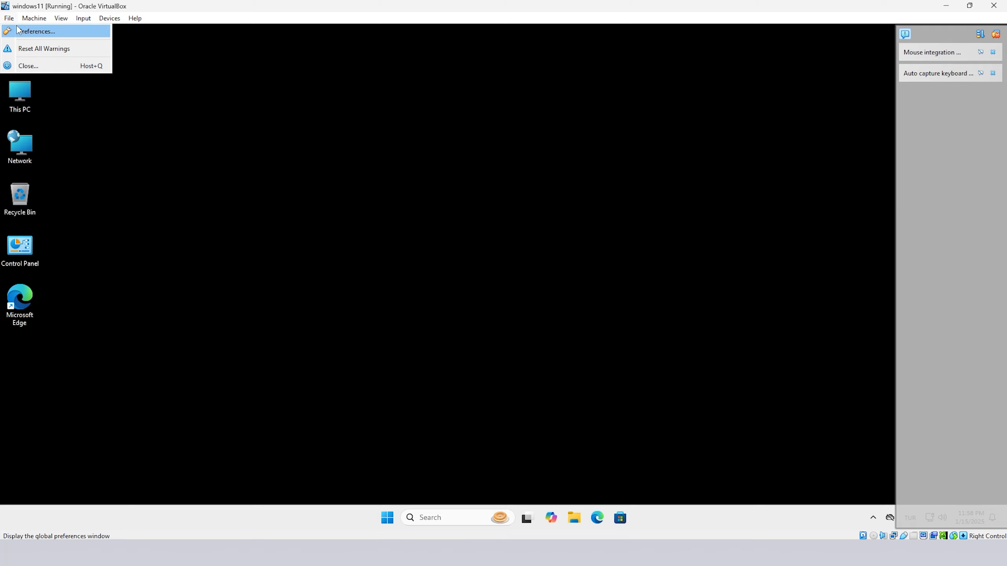
pyautogui.click(18, 31)
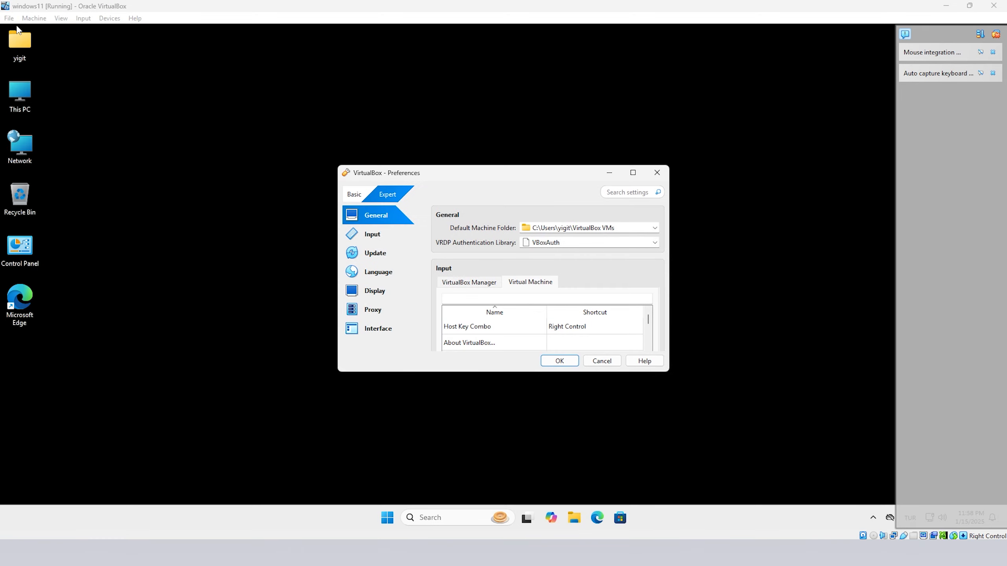
pyautogui.click(656, 175)
pyautogui.click(9, 17)
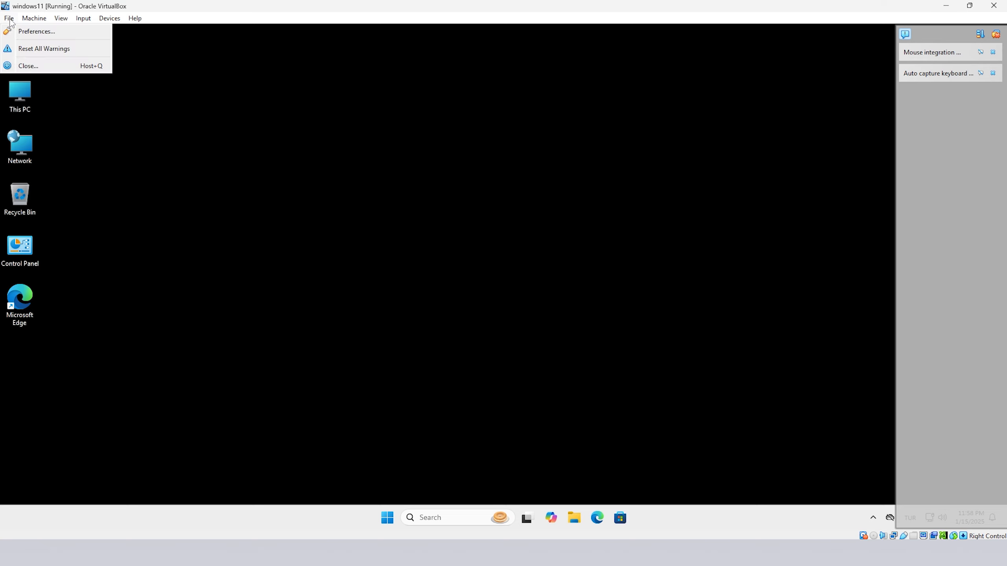
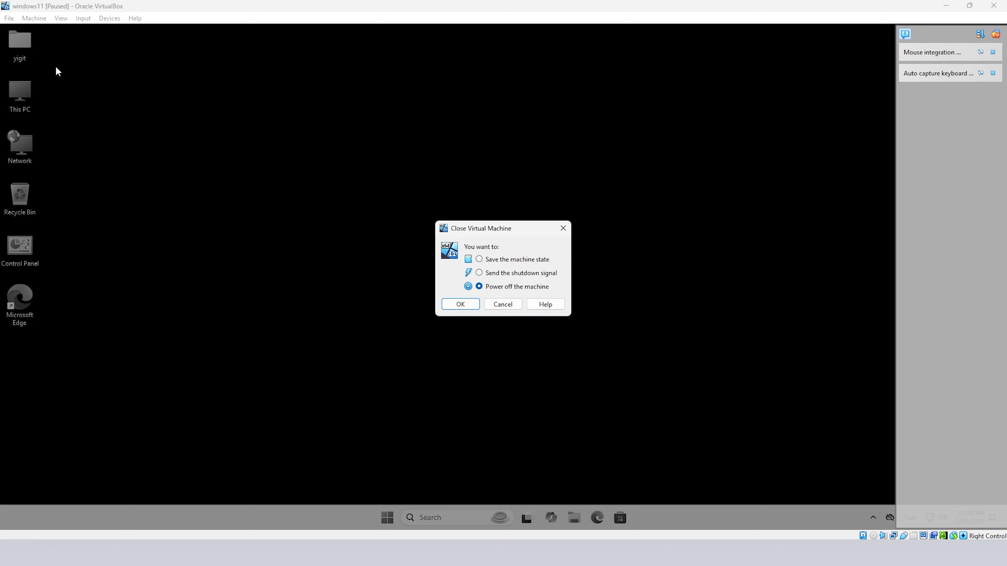
pyautogui.click(562, 228)
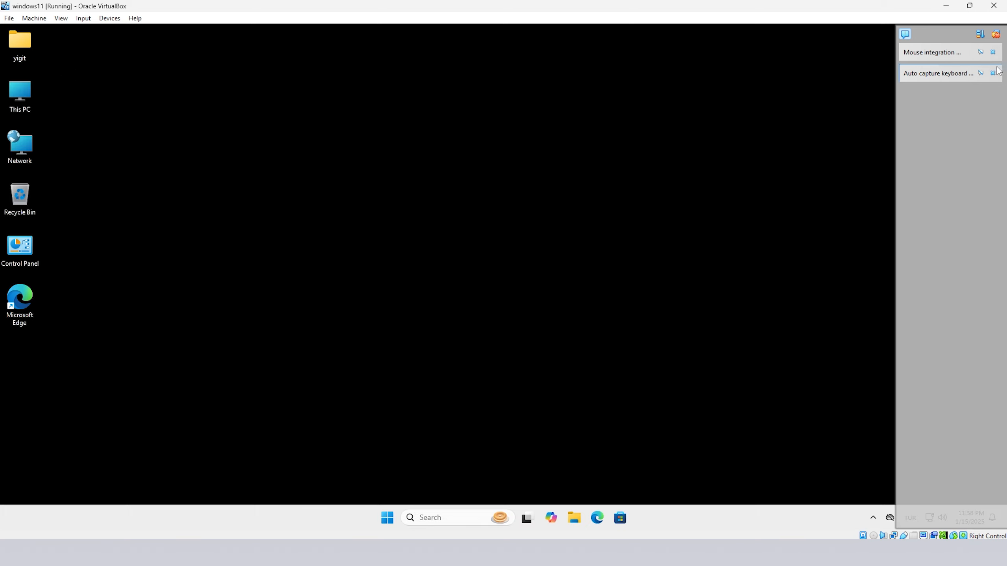
# View the settings of the running windows11 machine and cancel without changing anything.
pyautogui.click(29, 18)
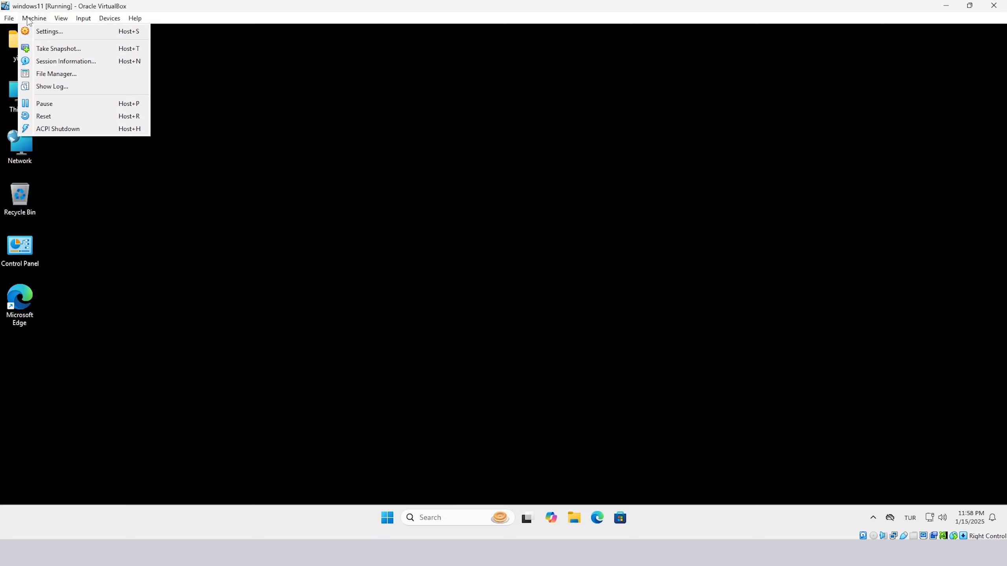
pyautogui.click(32, 28)
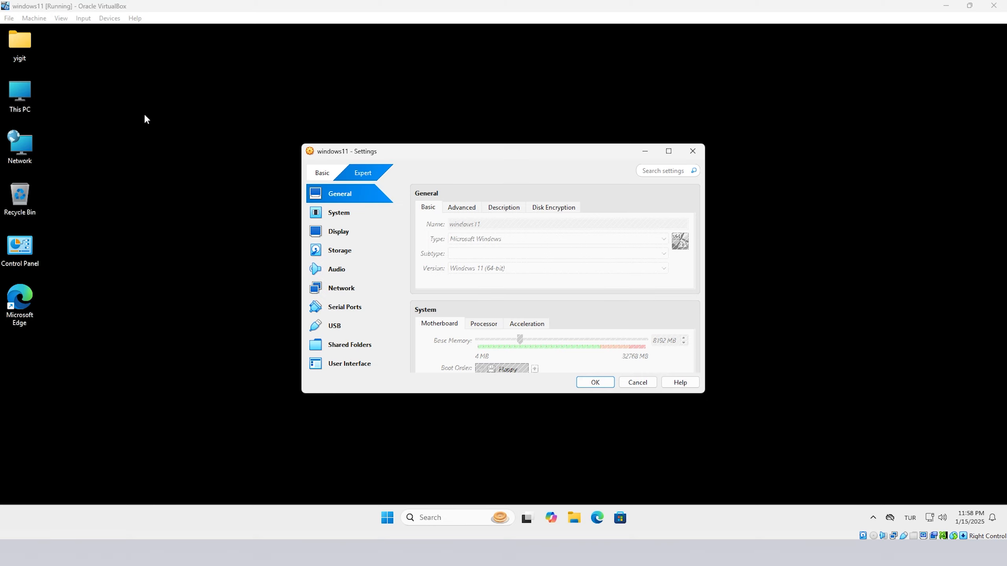
pyautogui.click(639, 383)
# Take a snapshot of the running windows11 machine named Snapshot 1, without a description.
pyautogui.click(35, 19)
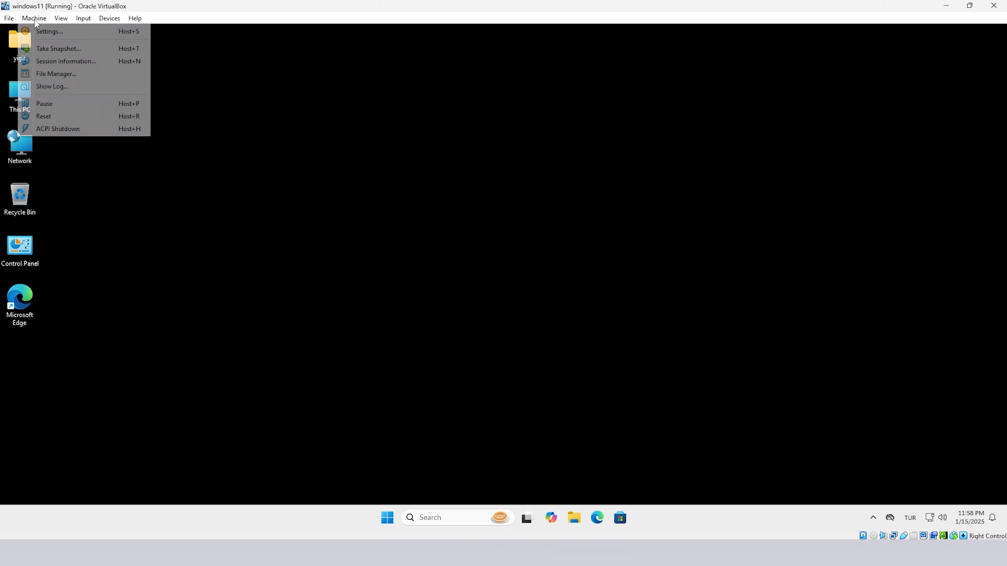
pyautogui.click(45, 48)
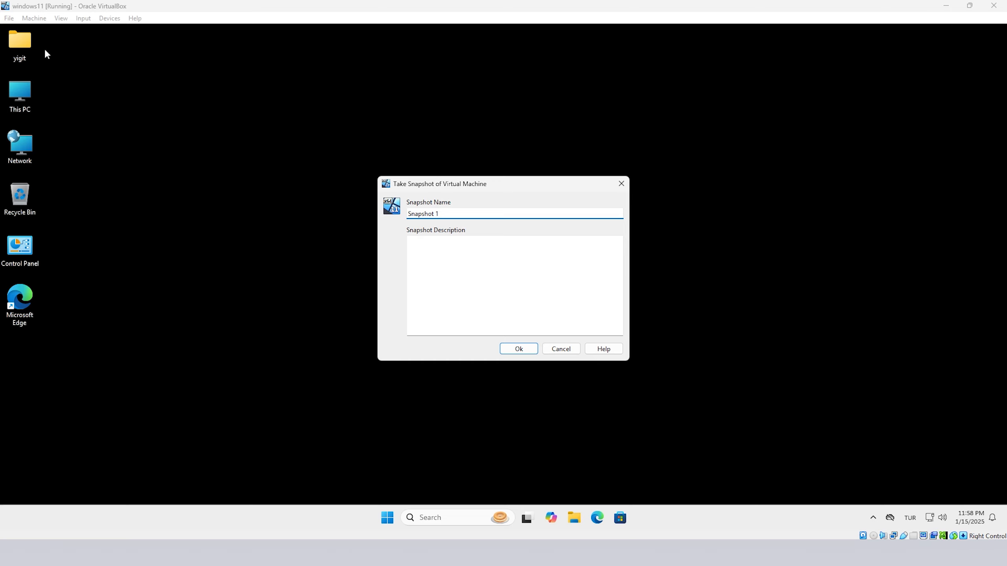
pyautogui.click(519, 349)
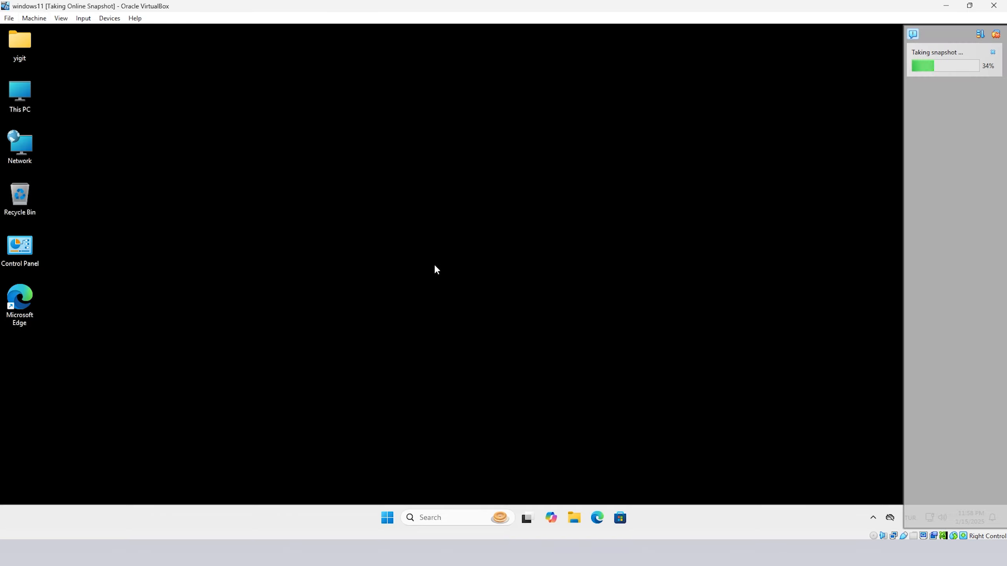
# Examine the VM activity, runtime information and configuration details in windows11's session information, and close it.
pyautogui.click(35, 21)
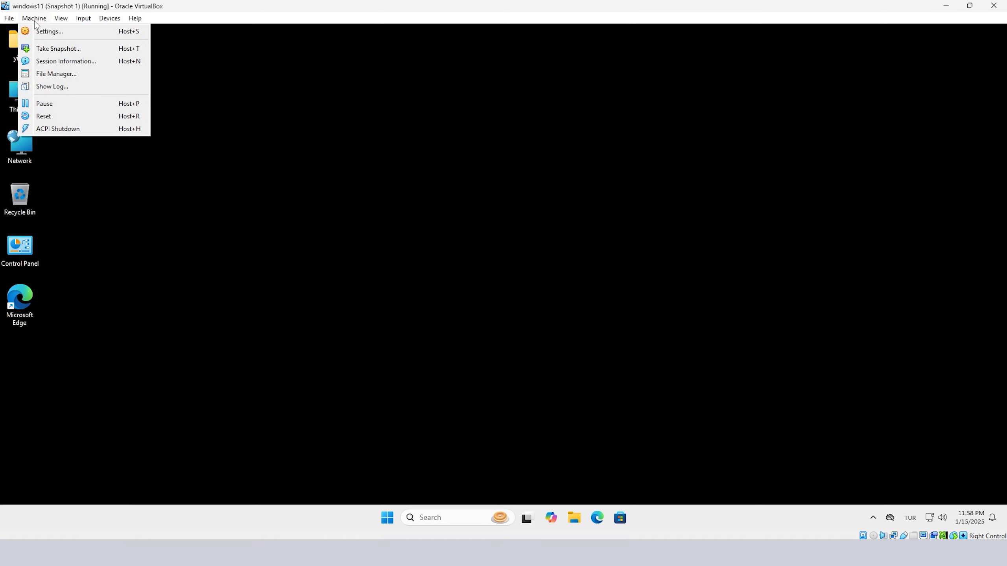
pyautogui.click(86, 62)
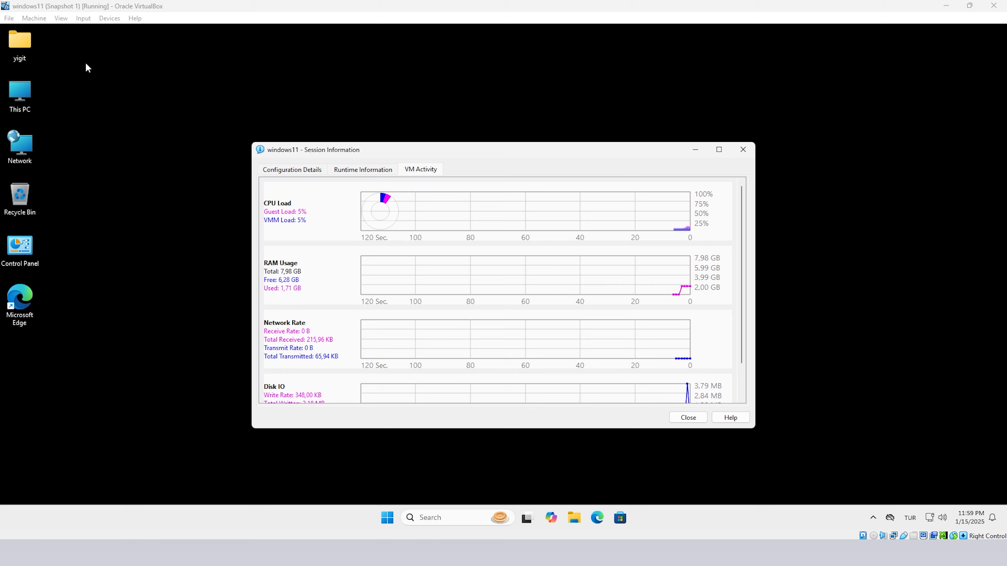
pyautogui.moveTo(252, 142); pyautogui.dragTo(166, 76)
pyautogui.click(258, 105)
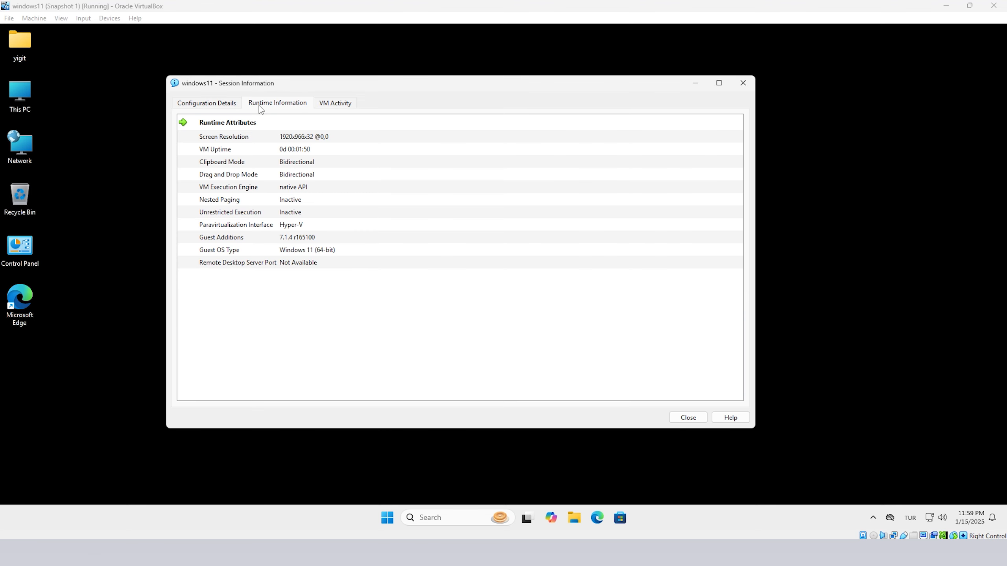
pyautogui.click(222, 104)
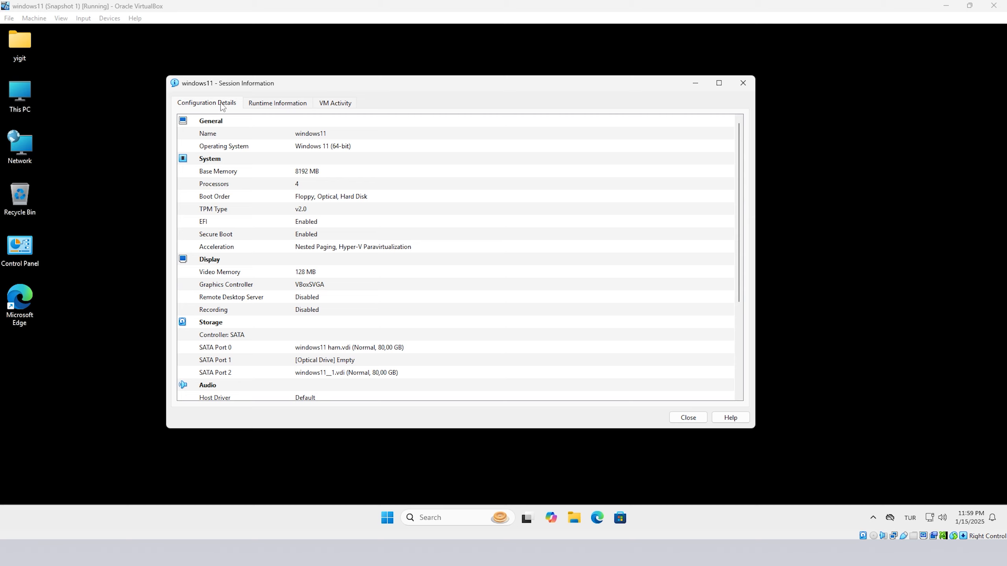
pyautogui.click(743, 83)
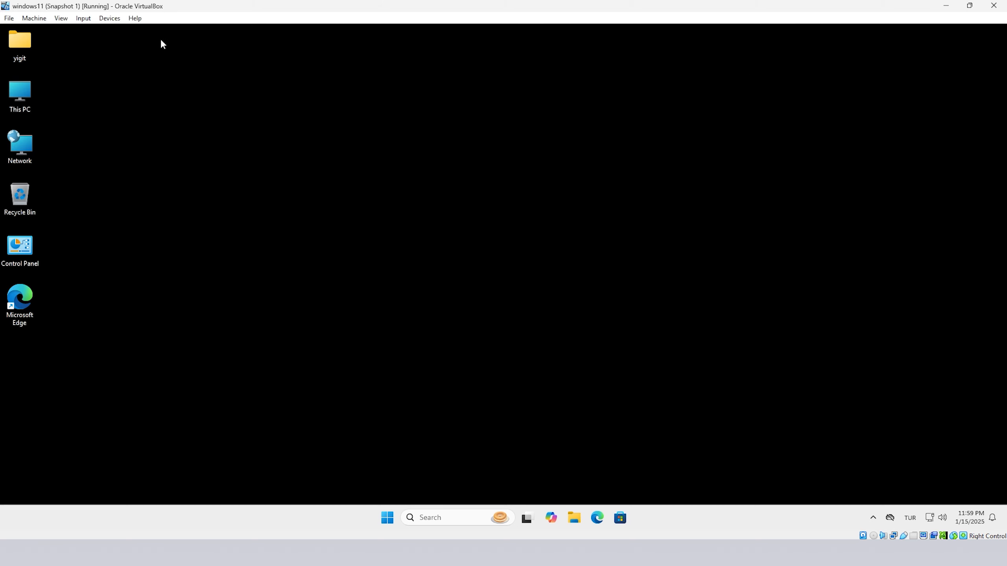
# Pause the running windows11 machine and resume it.
pyautogui.click(27, 18)
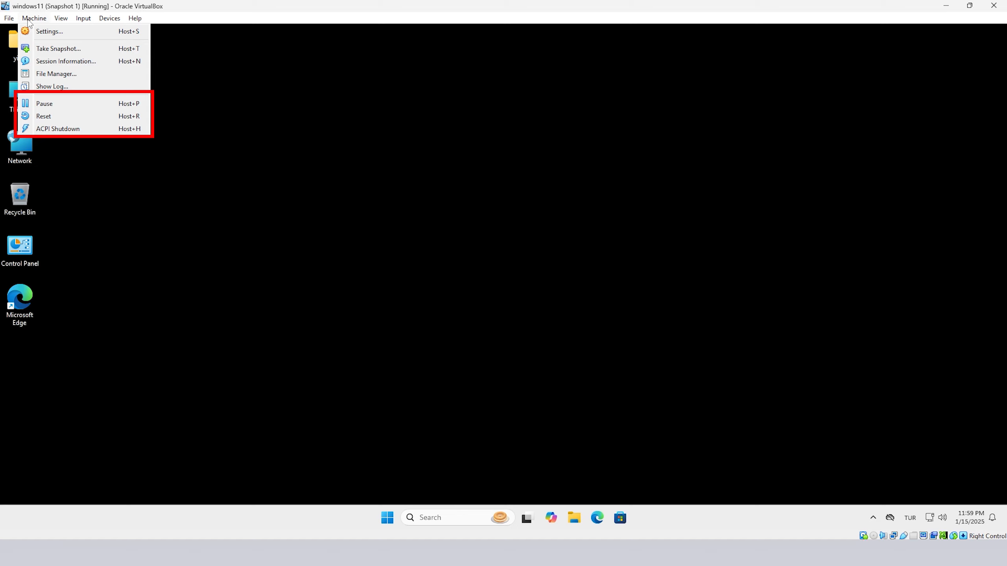
pyautogui.click(43, 103)
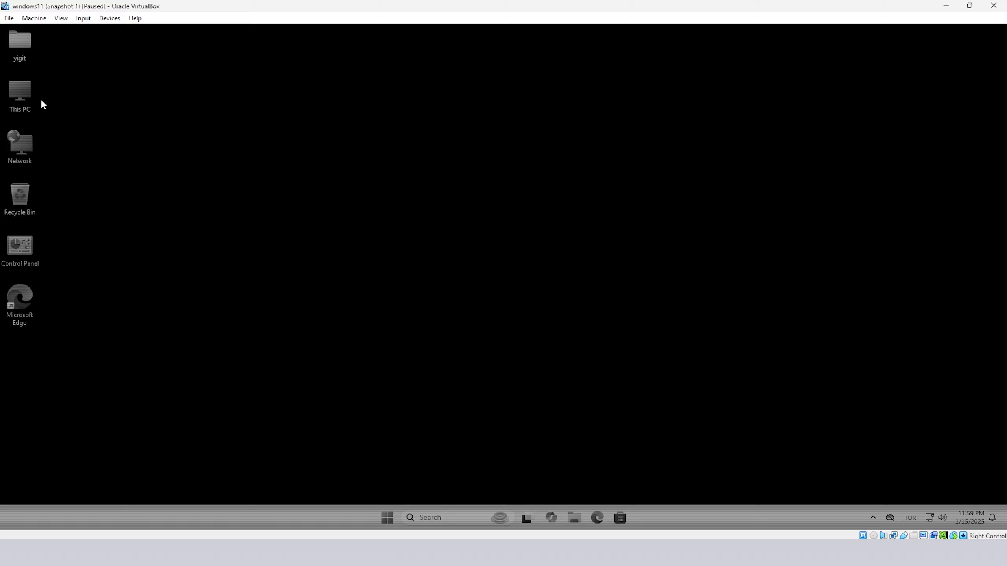
pyautogui.click(34, 18)
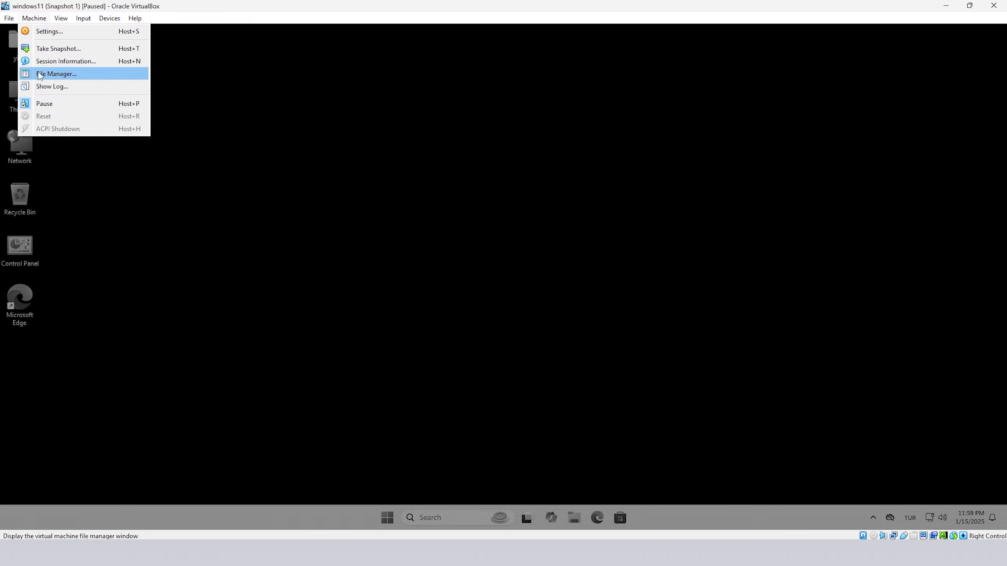
pyautogui.click(39, 103)
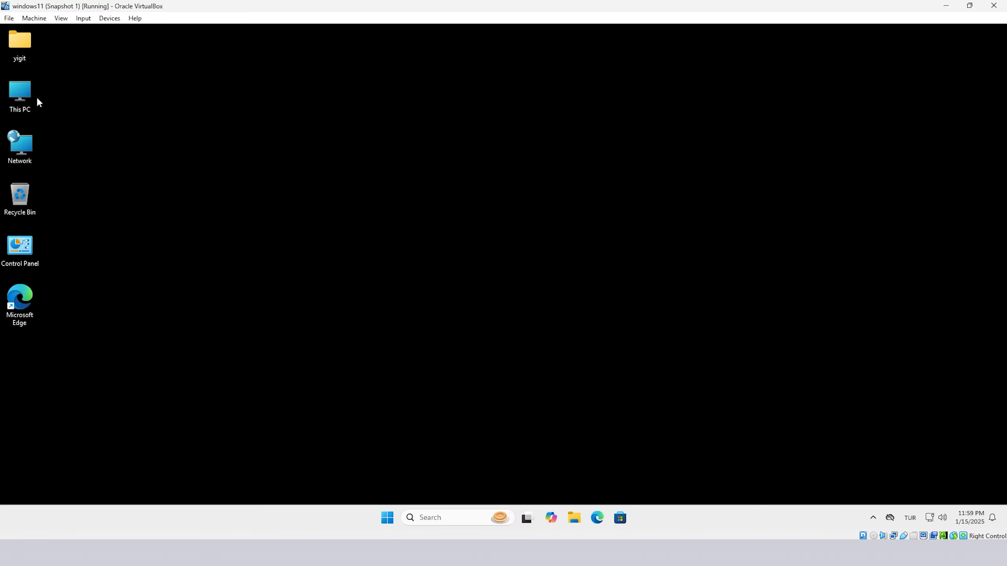
# Request a reset of the windows11 machine and dismiss the confirmation without resetting.
pyautogui.click(34, 18)
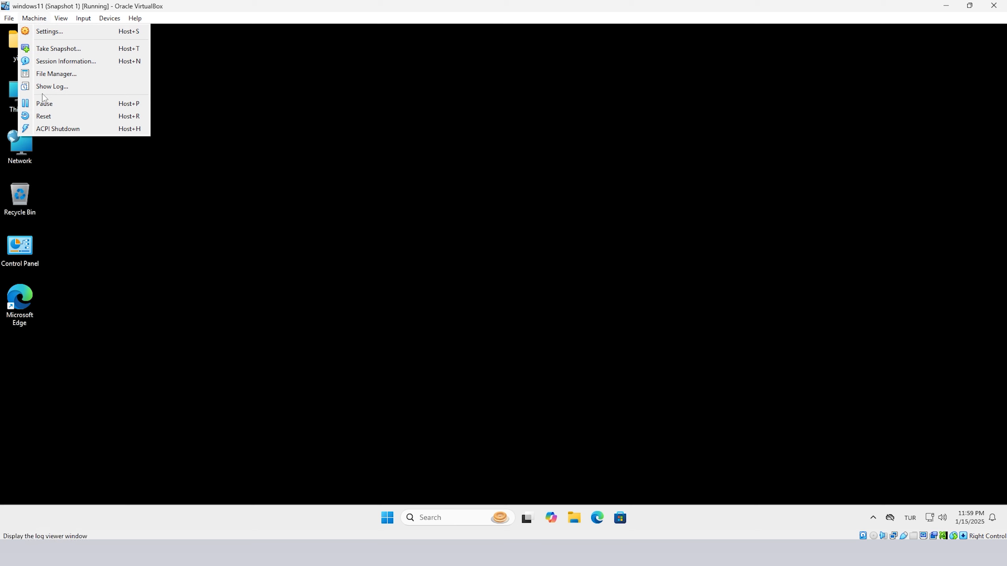
pyautogui.click(41, 115)
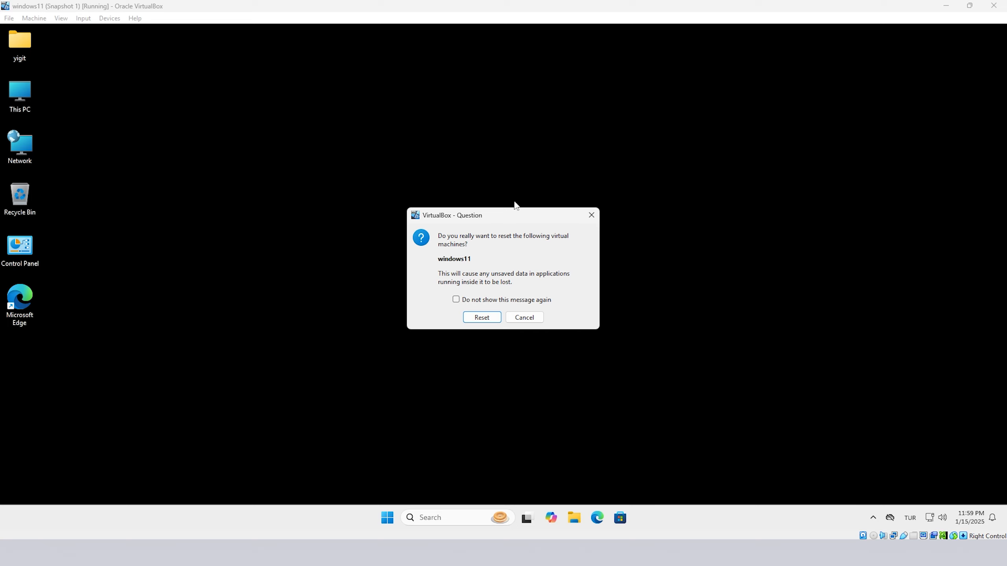
pyautogui.click(591, 215)
# Shut down windows11 with the ACPI shutdown signal and start it again from the VirtualBox Manager.
pyautogui.click(34, 19)
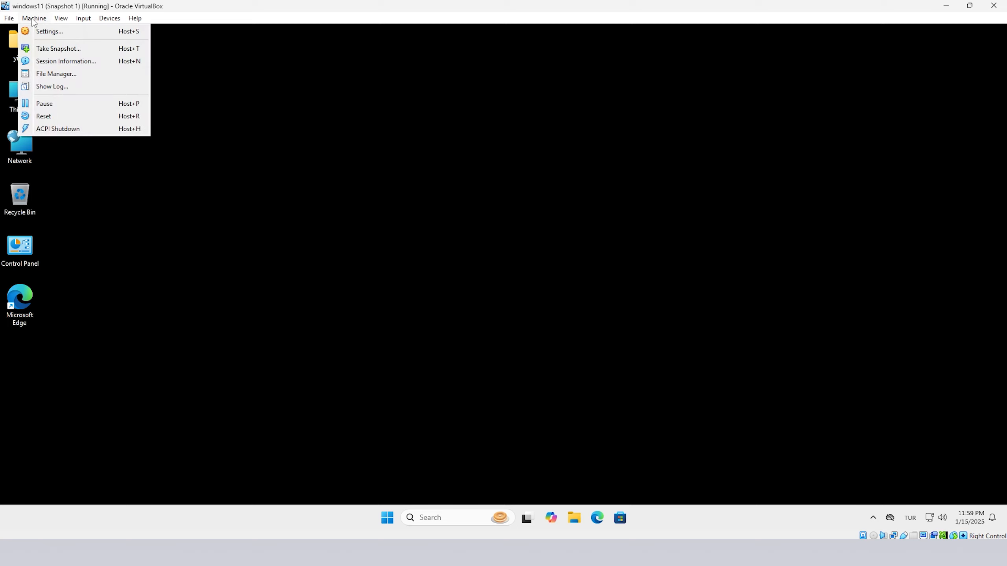
pyautogui.click(57, 129)
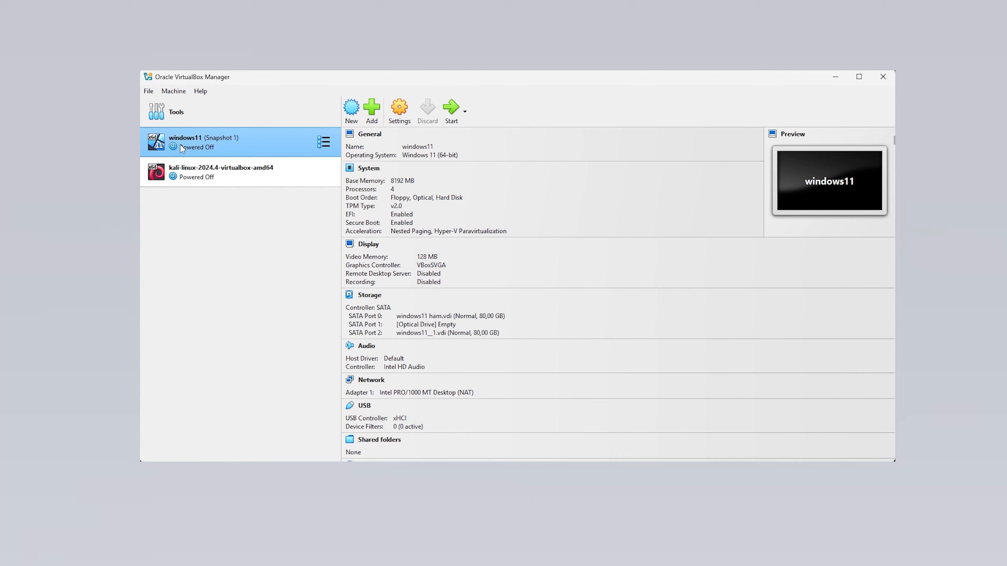
pyautogui.doubleClick(182, 149)
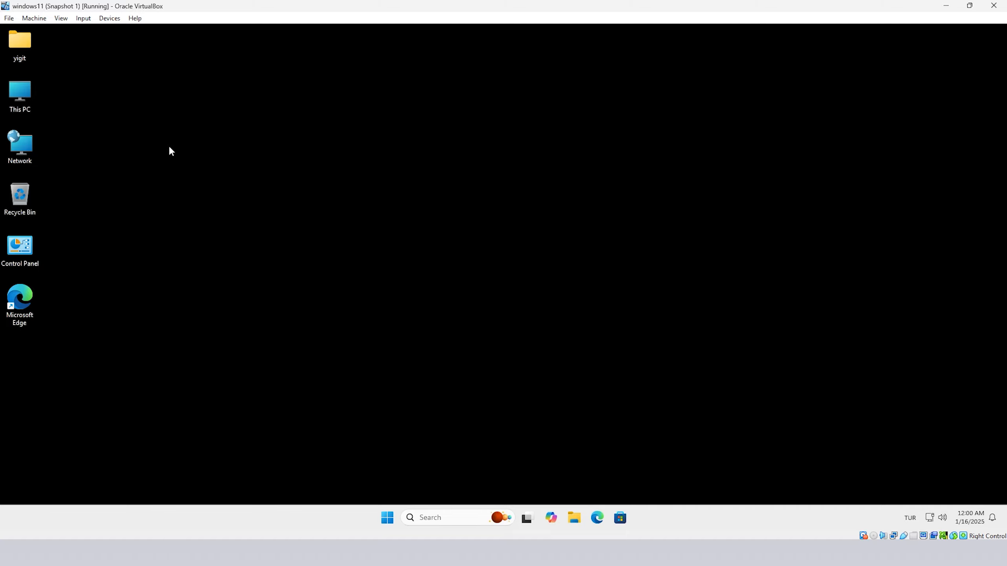
# Switch the windows11 machine to full-screen mode and return it to a normal window.
pyautogui.click(61, 19)
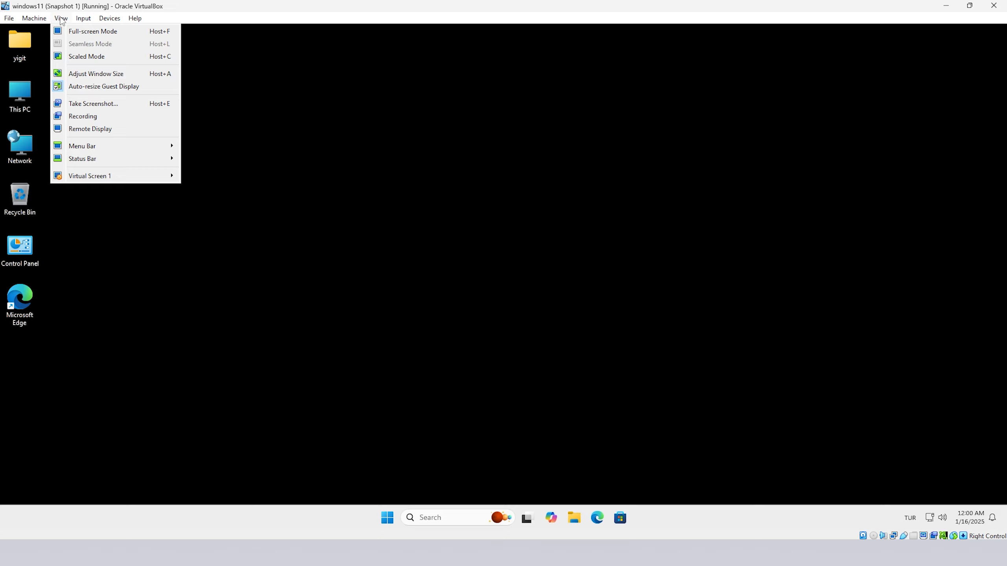
pyautogui.click(76, 31)
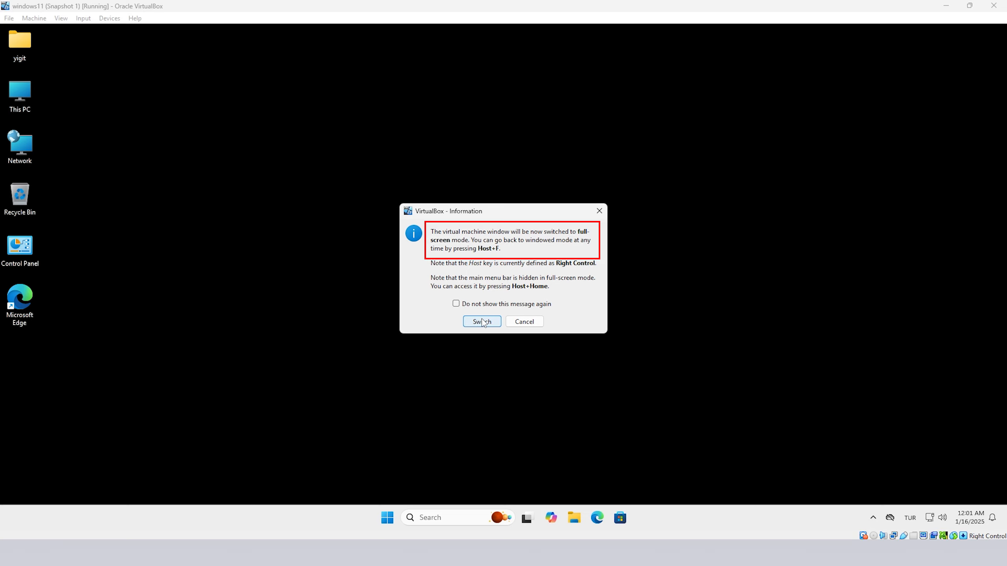
pyautogui.click(482, 322)
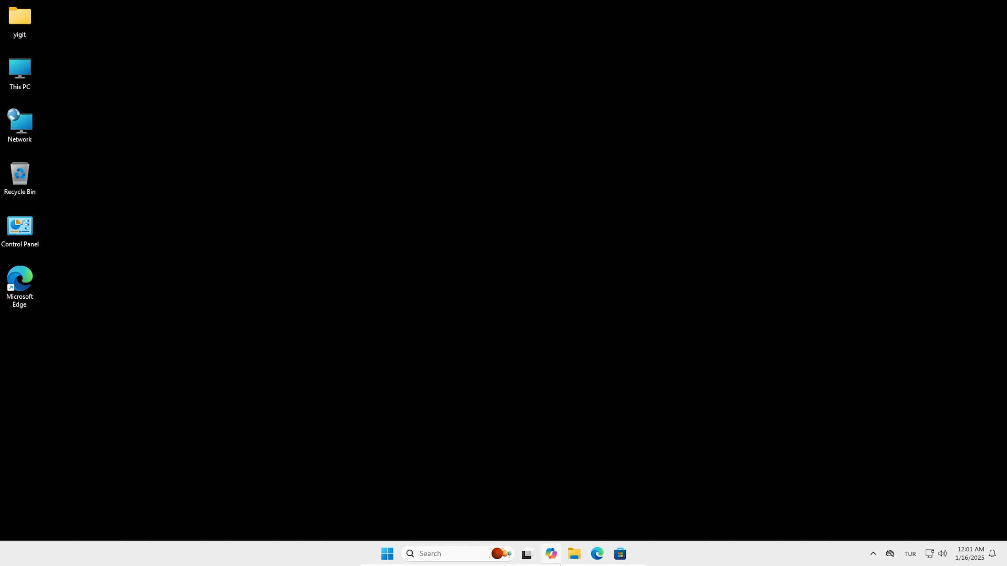
pyautogui.moveTo(560, 565)
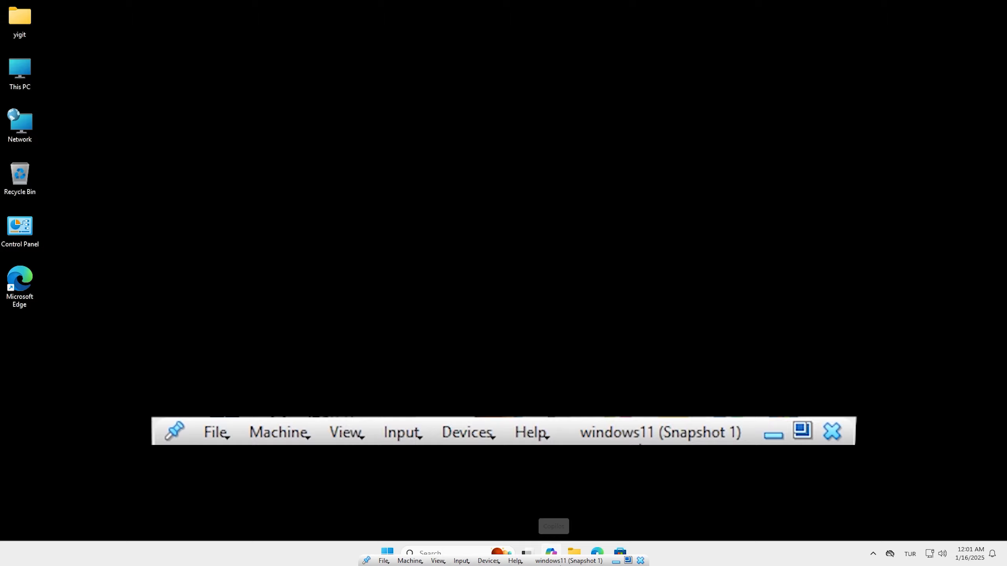
pyautogui.click(628, 560)
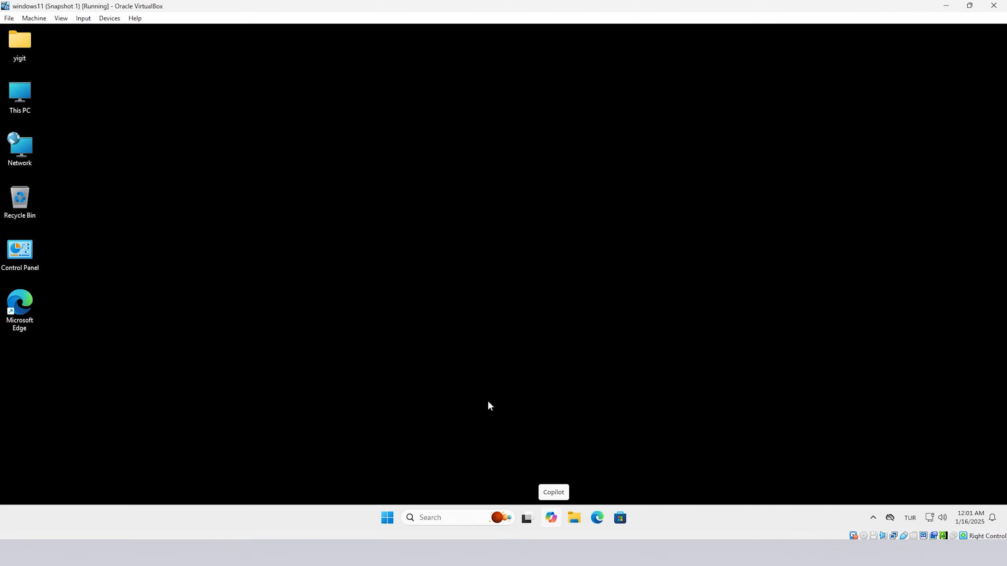
# Switch the windows11 machine's display to seamless mode and accept the mode change.
pyautogui.click(61, 19)
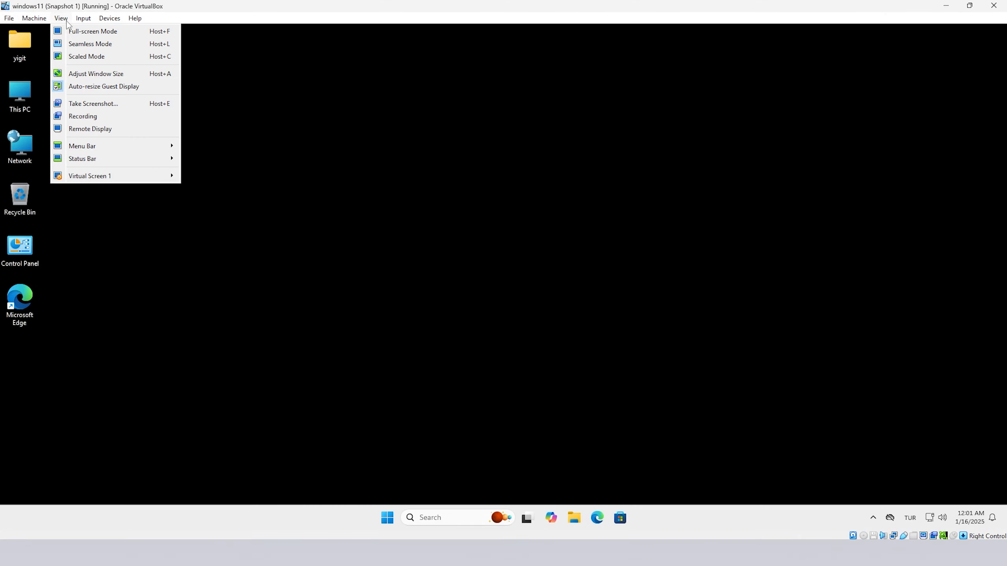
pyautogui.click(73, 44)
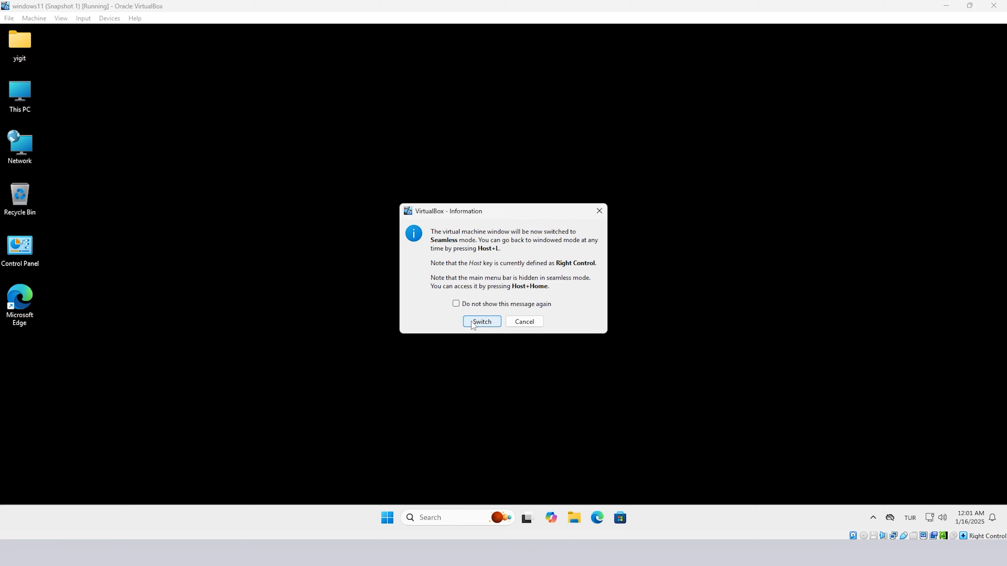
pyautogui.click(473, 323)
# Switch the windows11 machine's display to scaled mode and accept the mode change.
pyautogui.click(60, 19)
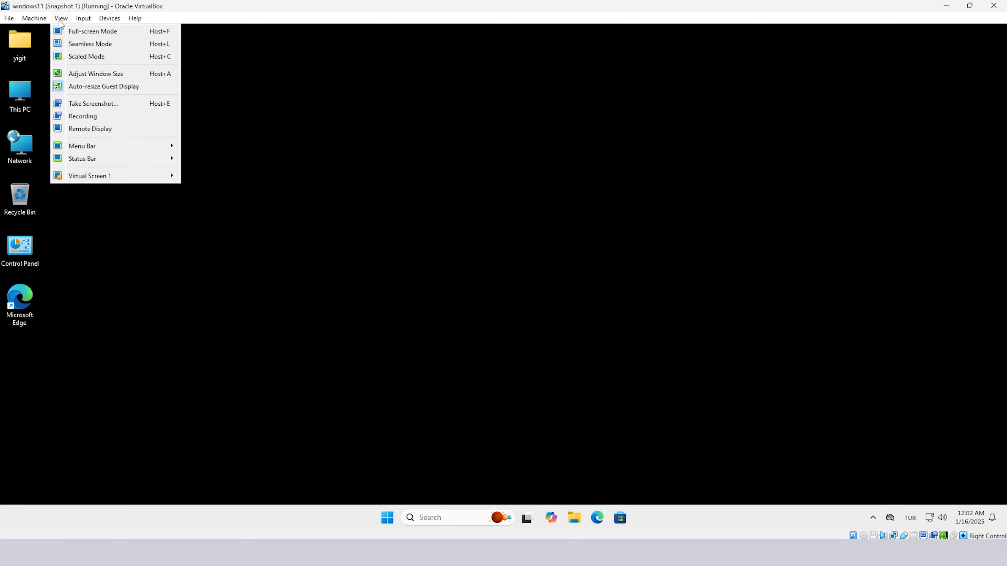
pyautogui.click(93, 56)
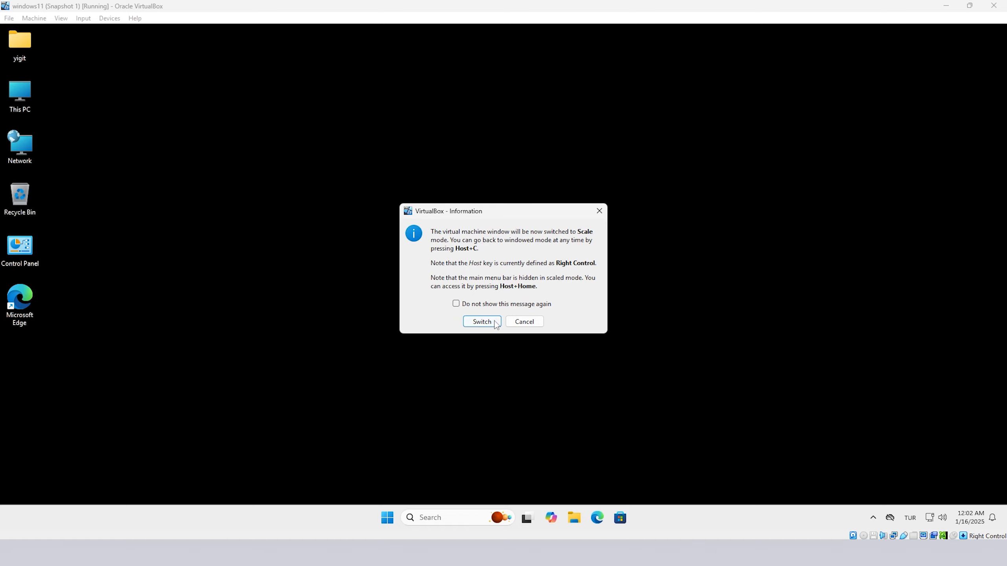
pyautogui.click(485, 322)
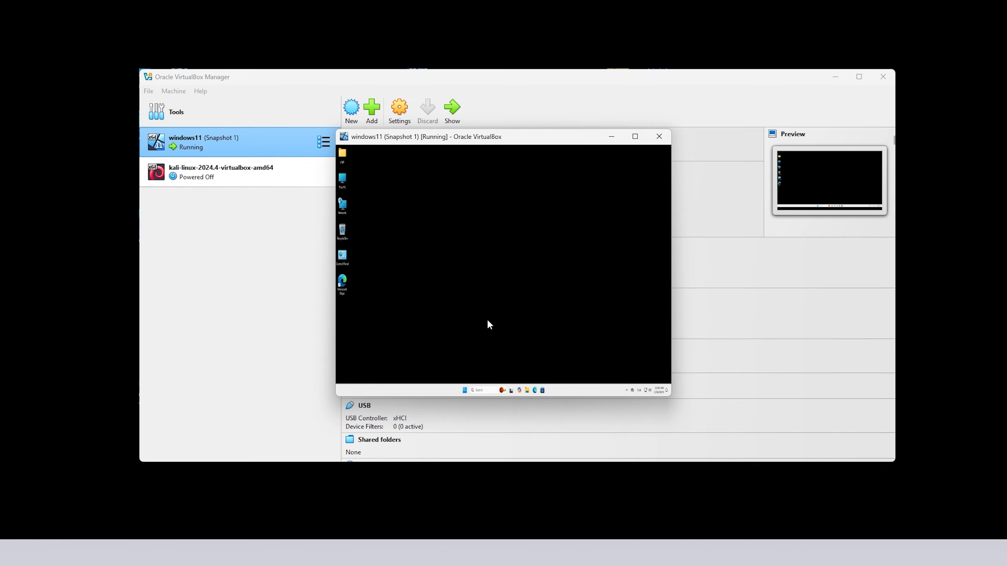
# Change the machine from scaled to seamless mode and restore it to a normal window.
pyautogui.hotkey('ctrl', 'l')
pyautogui.click(488, 320)
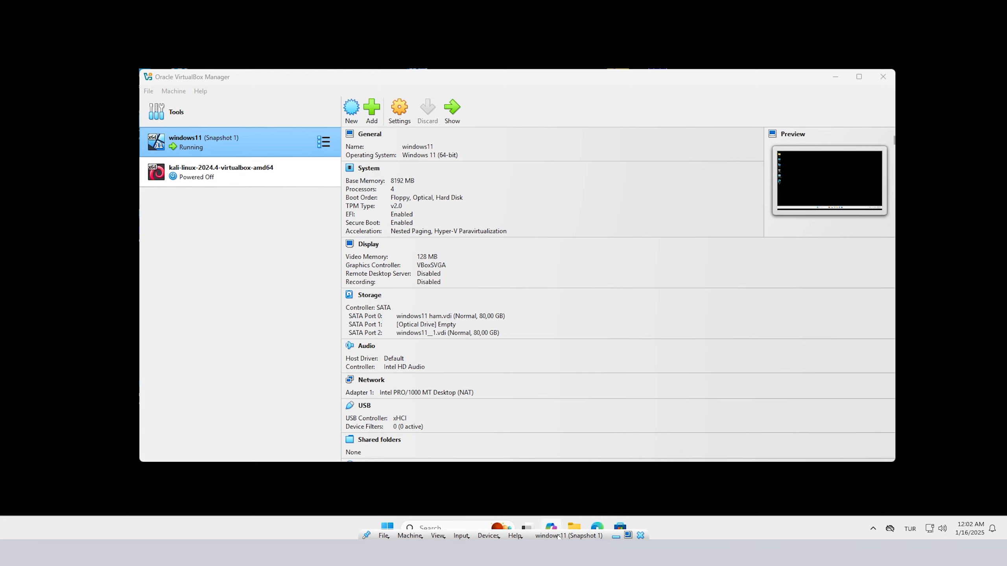
pyautogui.click(628, 535)
# Adjust the windows11 machine's window size to fit the guest display.
pyautogui.click(63, 18)
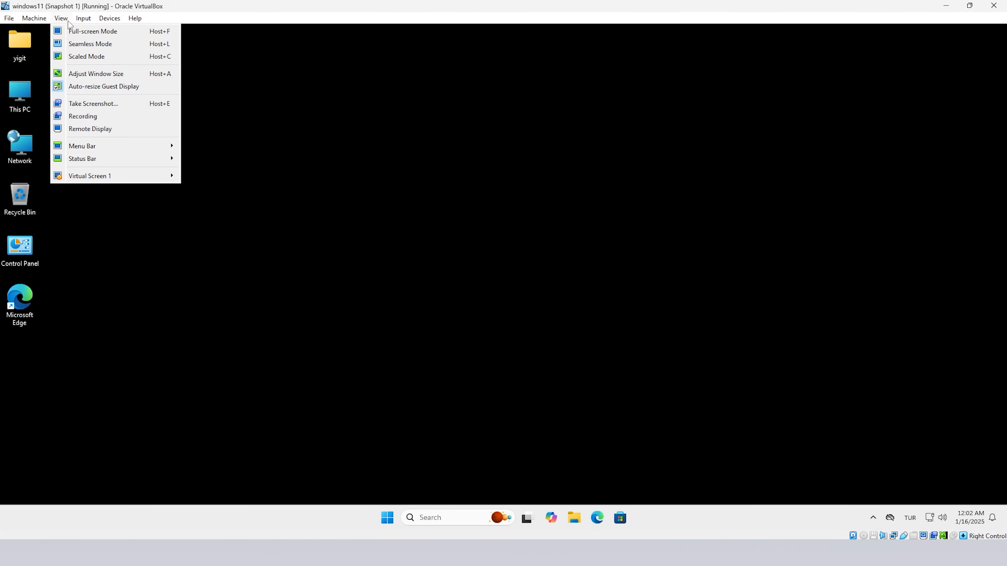
pyautogui.click(101, 77)
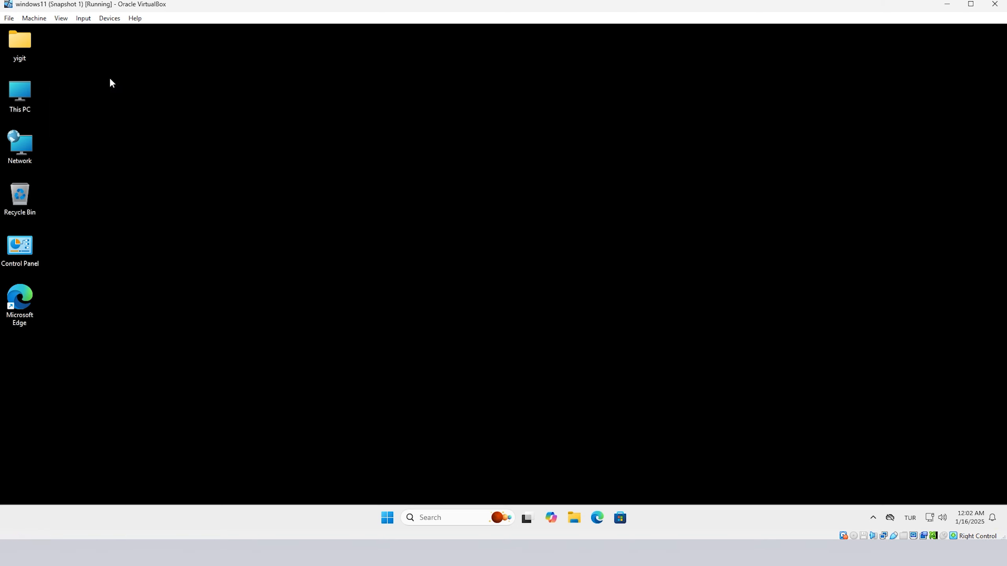
# Start guest video and audio recording for the windows11 machine and stop it again.
pyautogui.click(63, 18)
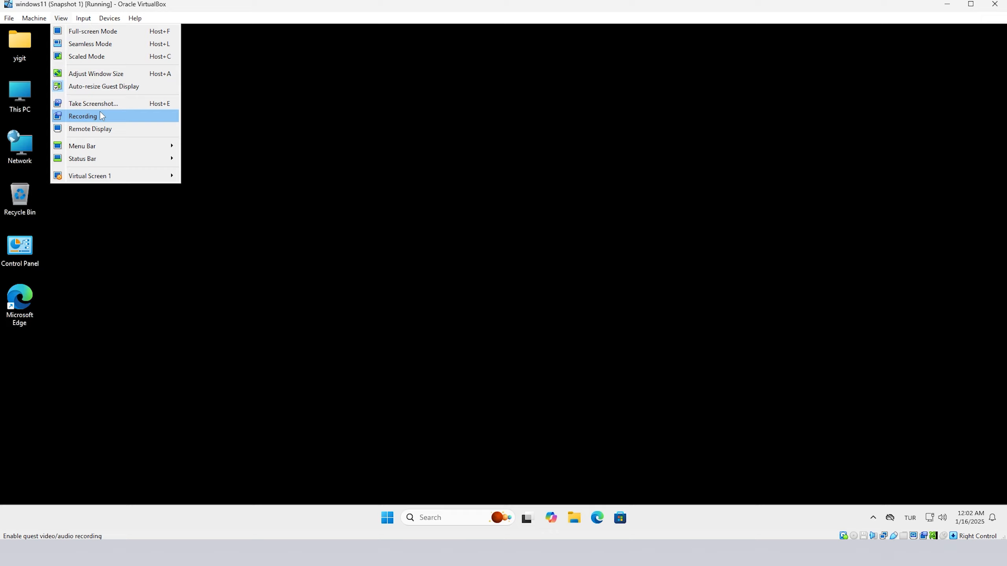
pyautogui.click(99, 114)
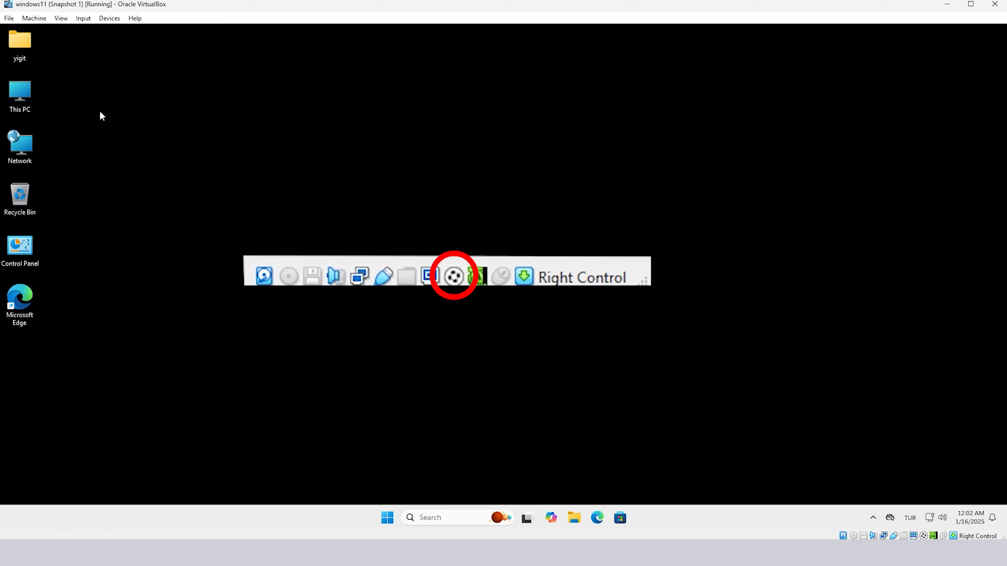
pyautogui.click(62, 18)
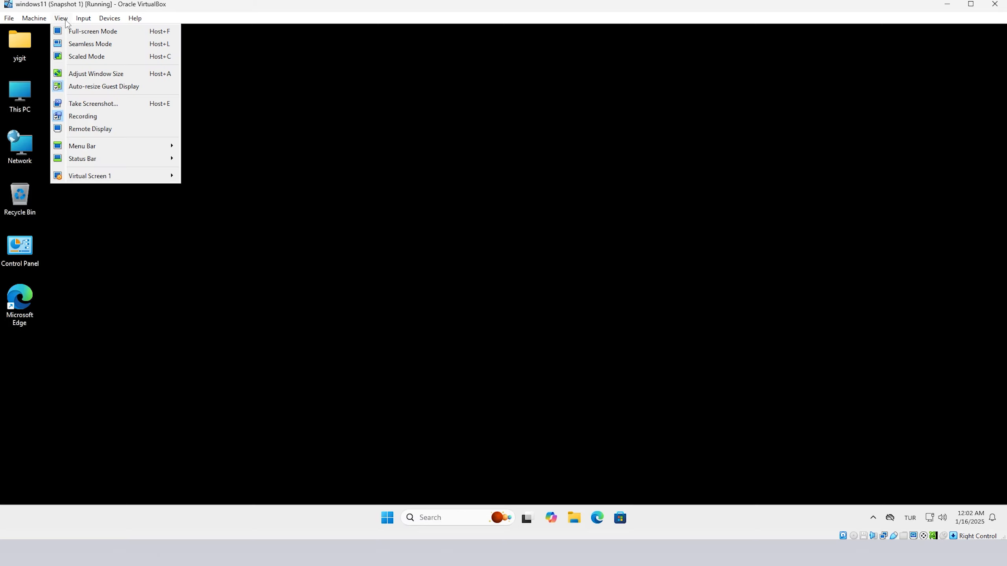
pyautogui.click(99, 116)
# Open and close the menu bar settings editor, and view the resize and scale options of Virtual Screen 1.
pyautogui.click(60, 19)
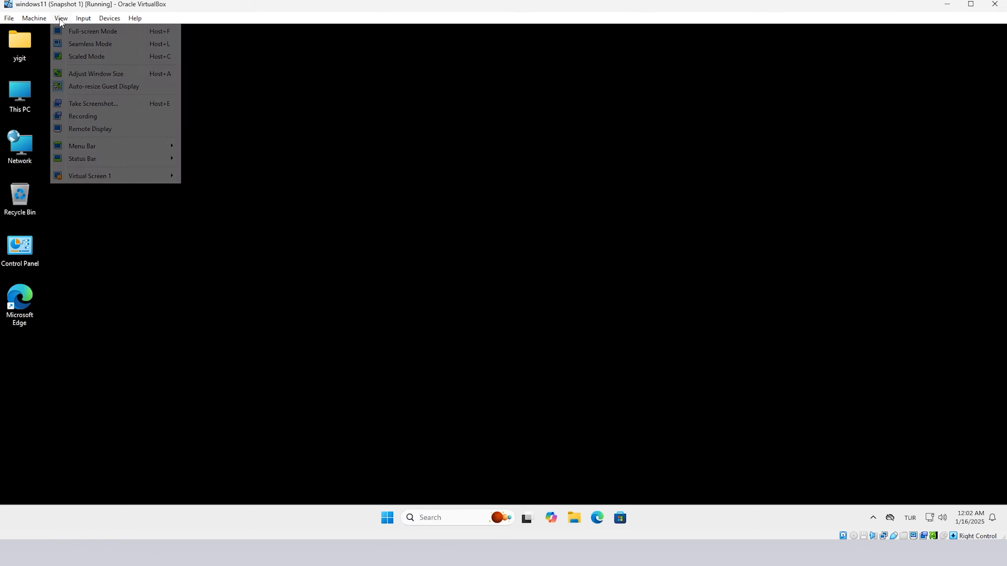
pyautogui.moveTo(135, 146)
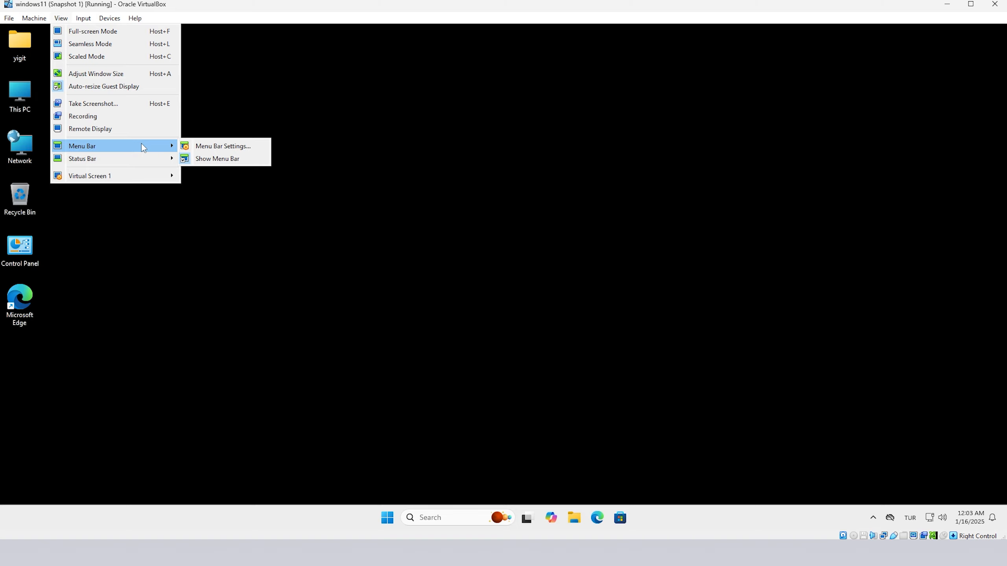
pyautogui.click(195, 160)
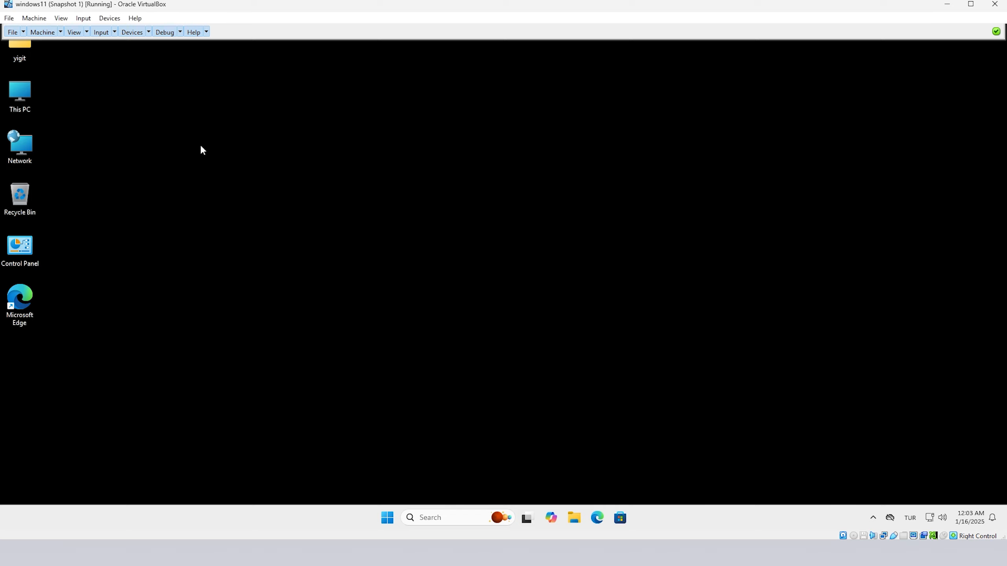
pyautogui.click(68, 16)
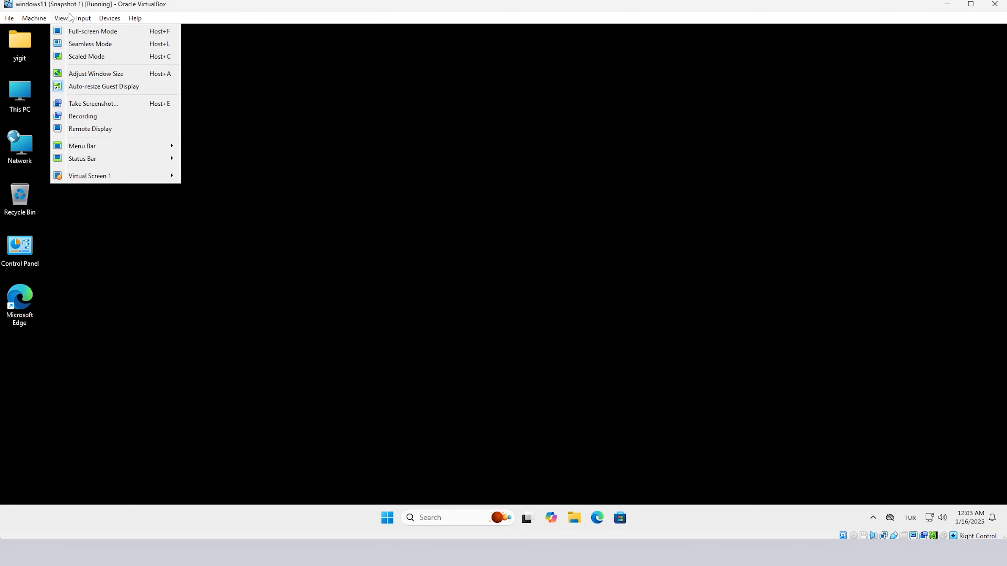
pyautogui.moveTo(86, 174)
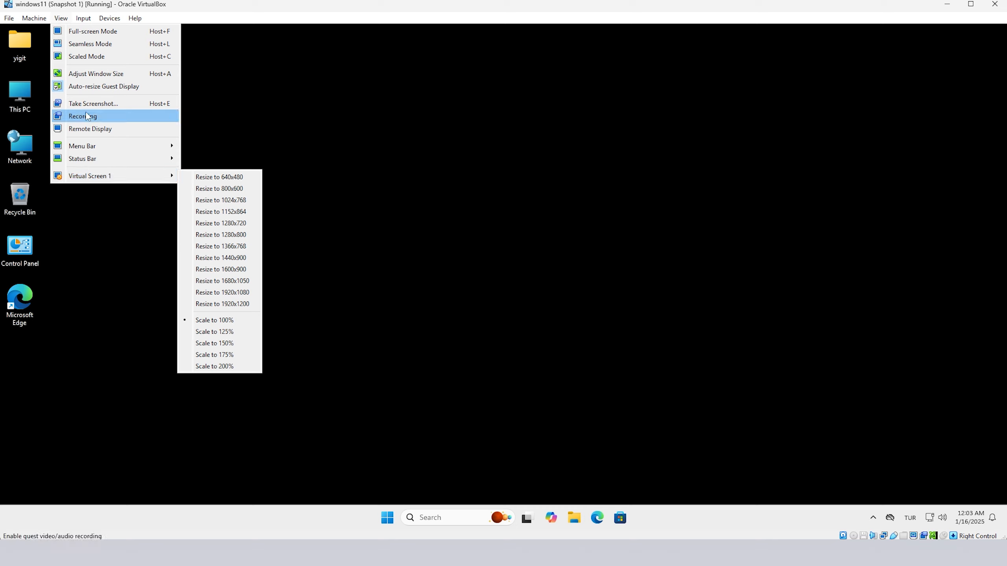
# Send Ctrl-Alt-Del to the guest system and cancel its security options screen.
pyautogui.moveTo(80, 19)
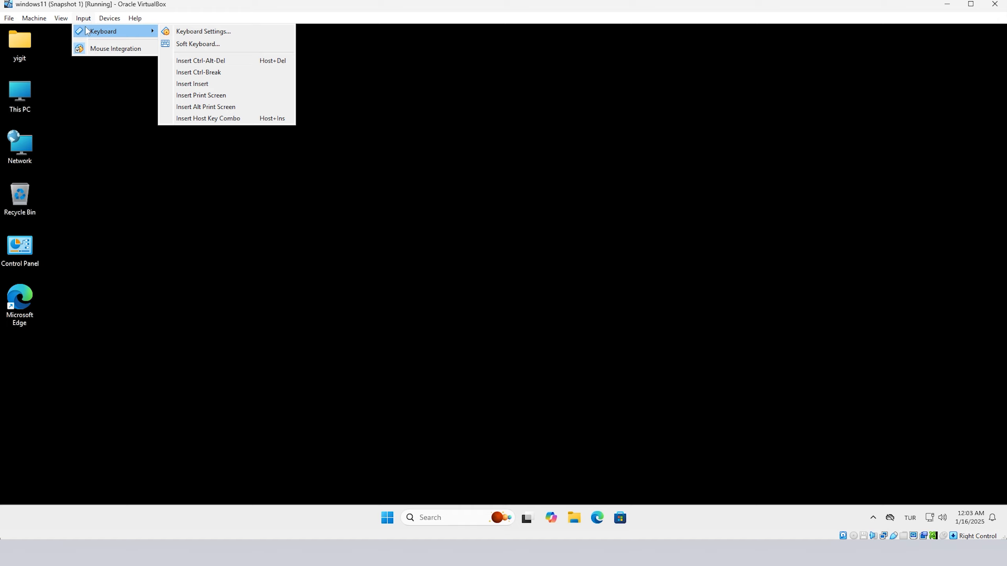
pyautogui.click(223, 59)
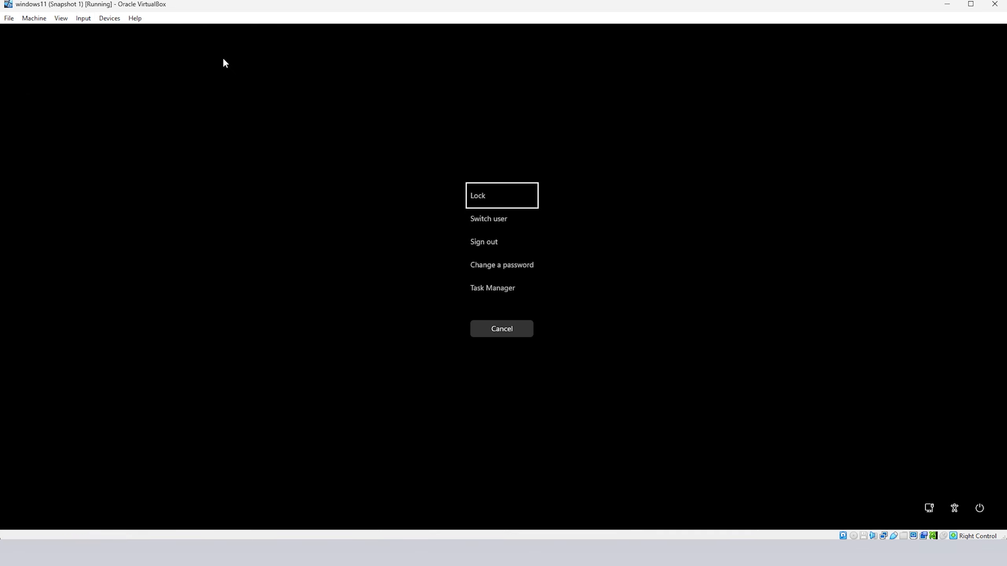
pyautogui.click(507, 328)
# Turn off mouse integration and let the virtual machine capture the host mouse pointer.
pyautogui.click(115, 18)
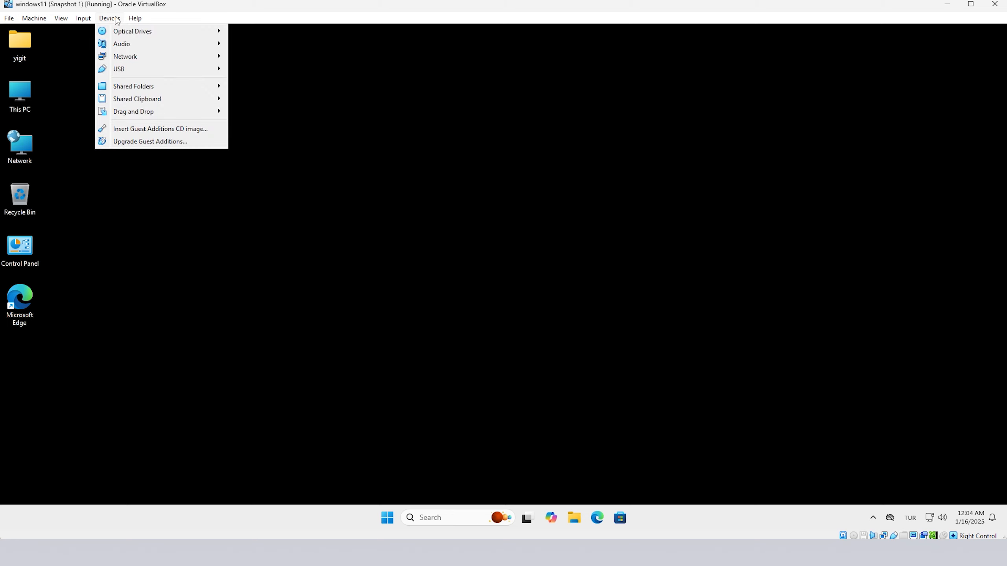
pyautogui.moveTo(80, 22)
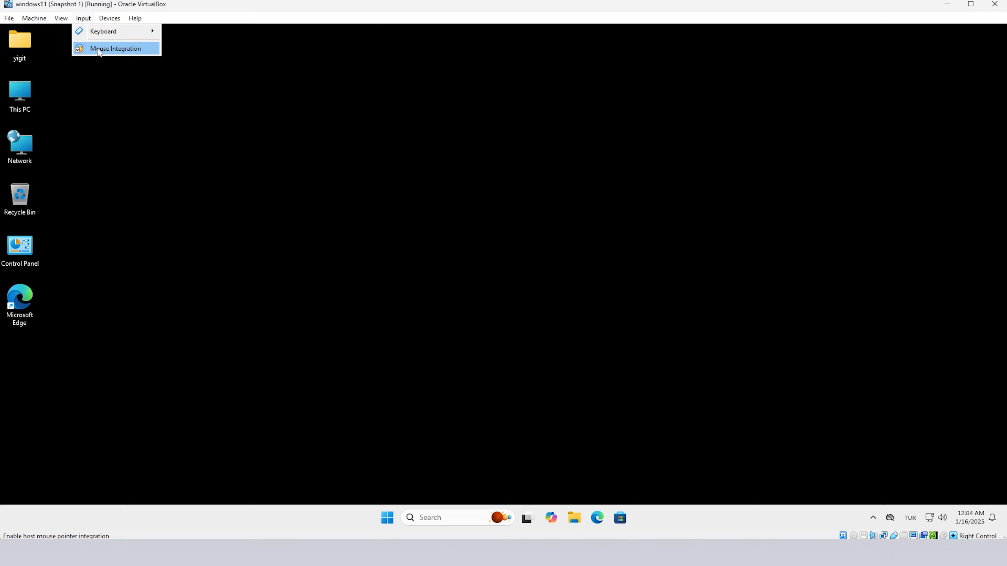
pyautogui.click(98, 49)
pyautogui.click(98, 48)
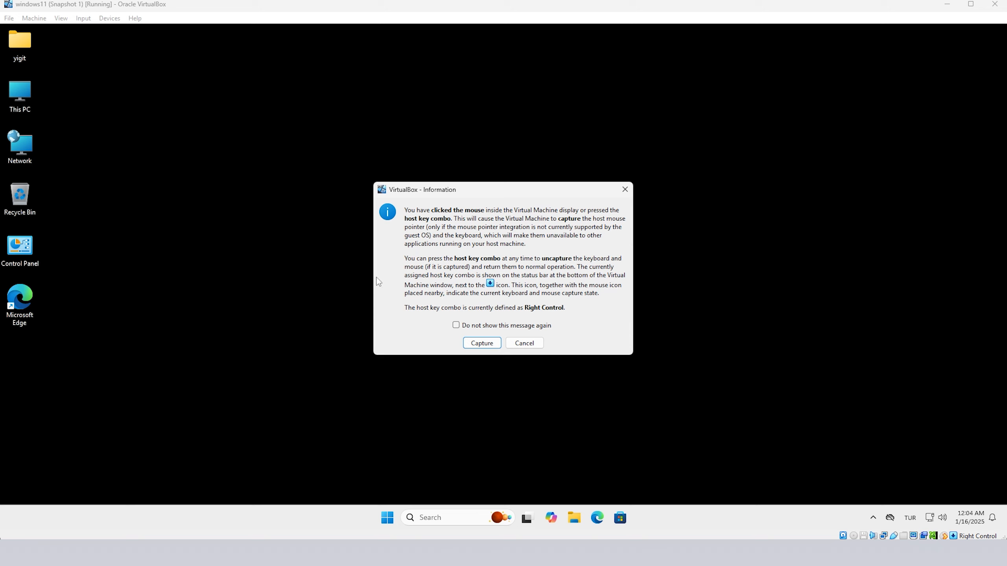
pyautogui.click(482, 343)
# View the optical drive options of the running windows11 machine.
pyautogui.click(109, 18)
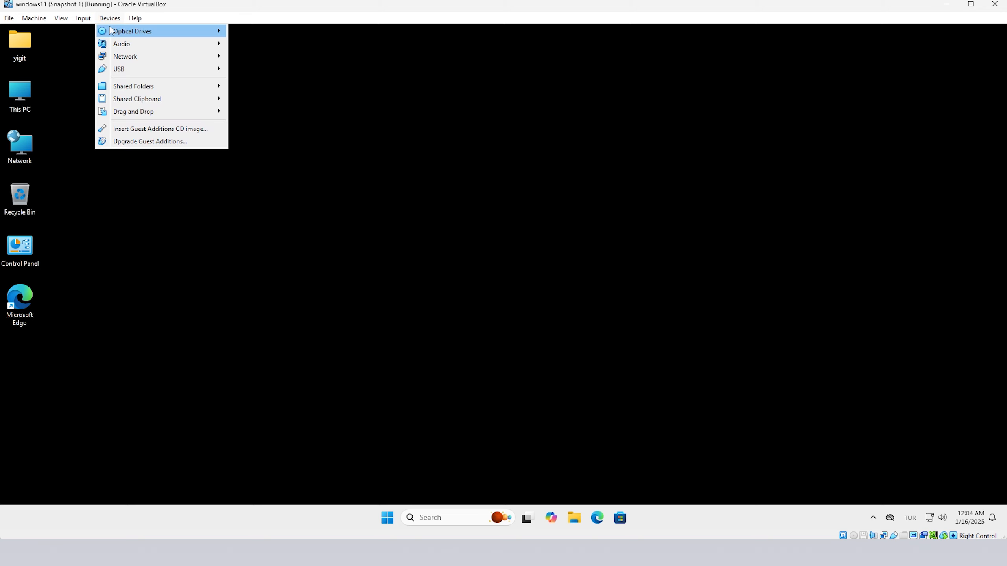
pyautogui.moveTo(111, 31)
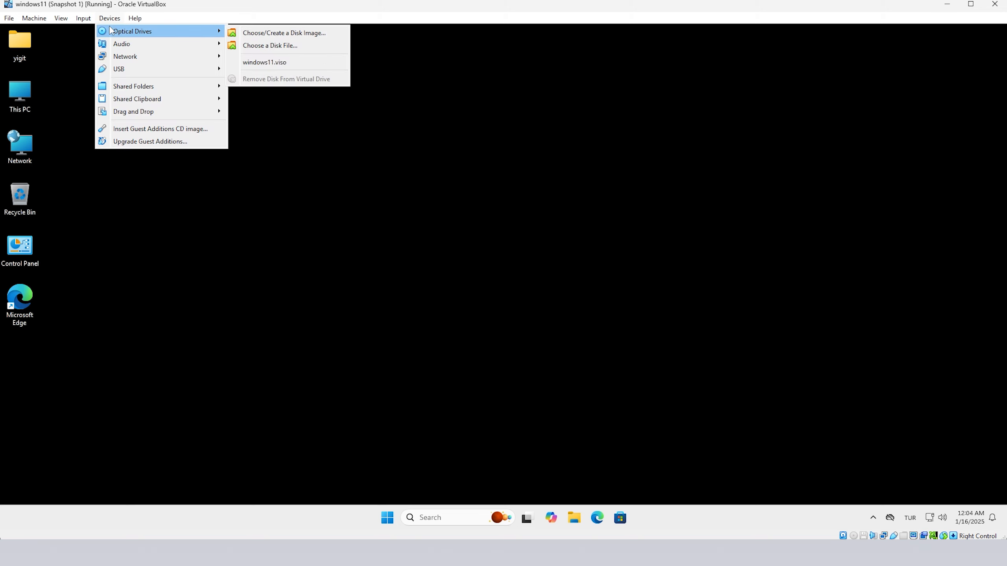